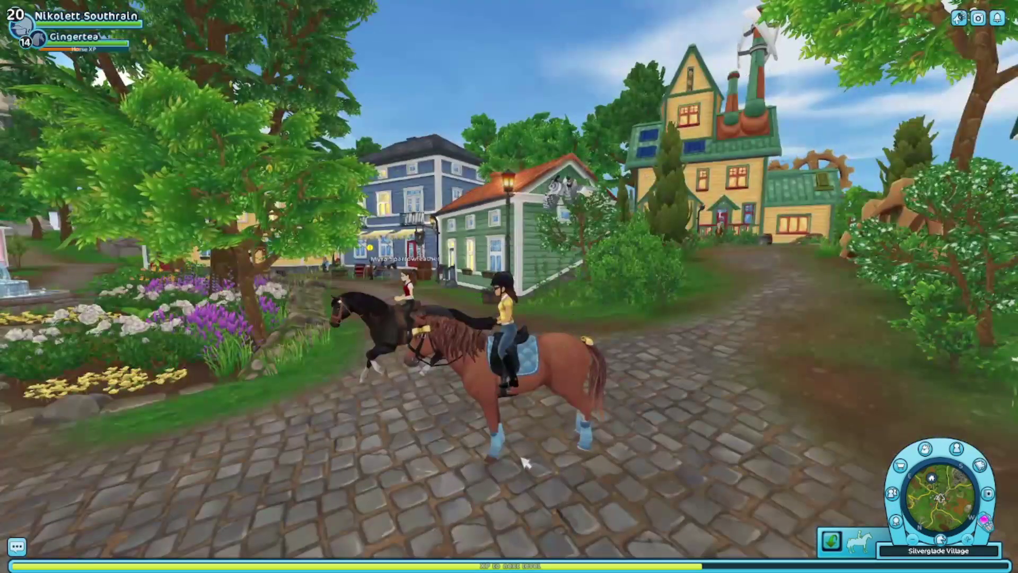
Step: Check the world map for the current location and survey the cobbled street in Silverglade Village from horseback
key("w")
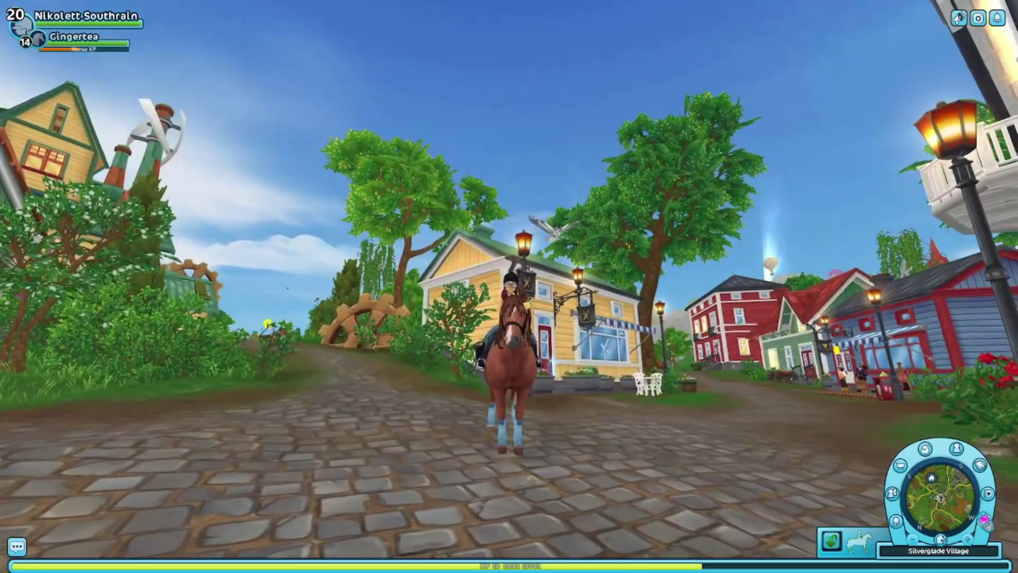
key("m")
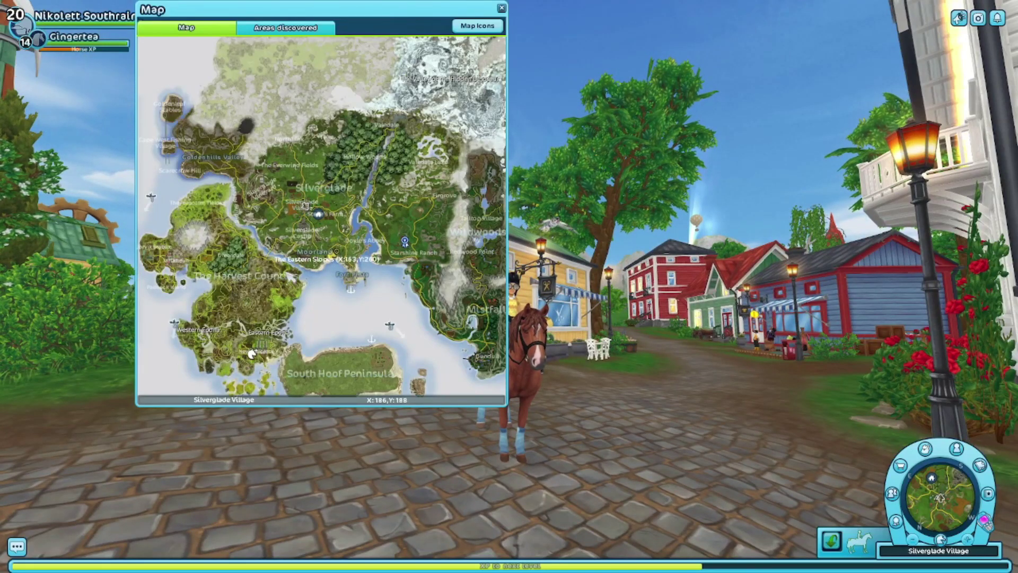
key("m")
left_click_drag(648, 388, 509, 385)
left_click_drag(621, 374, 690, 372)
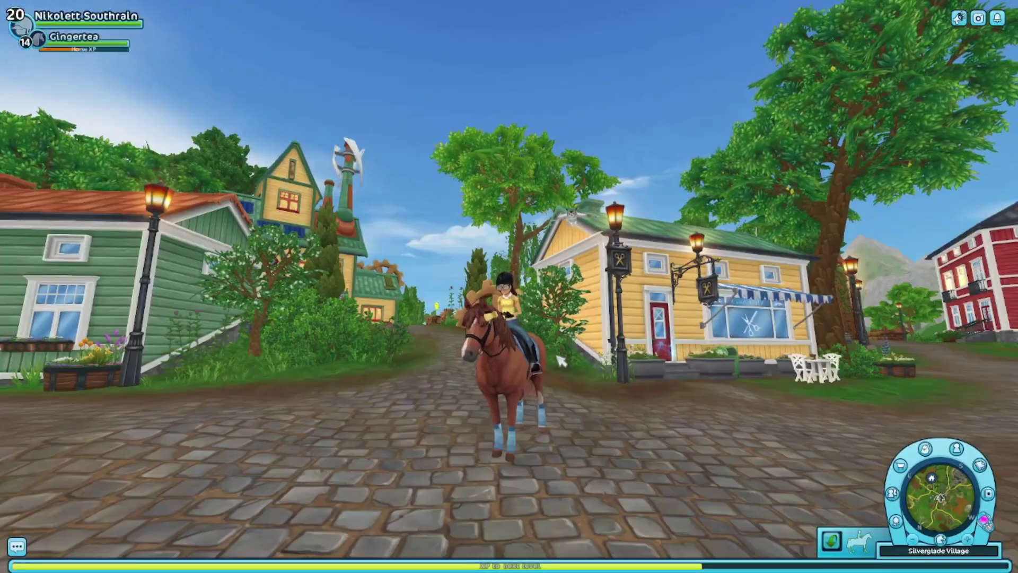
left_click_drag(509, 372, 530, 372)
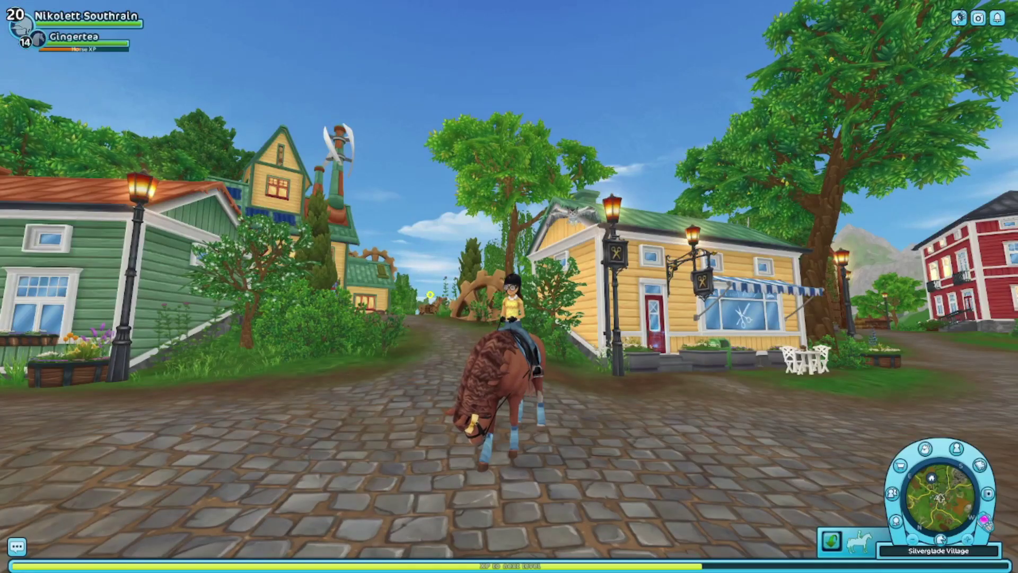
key("d")
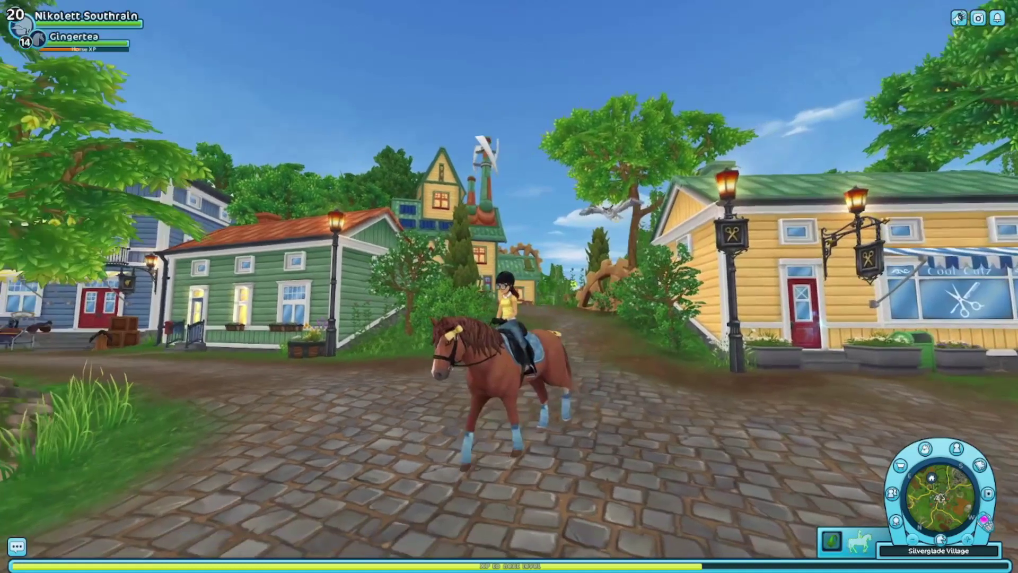
Step: Ride to the open plaza beside the large white building and view the village from several angles
key("w")
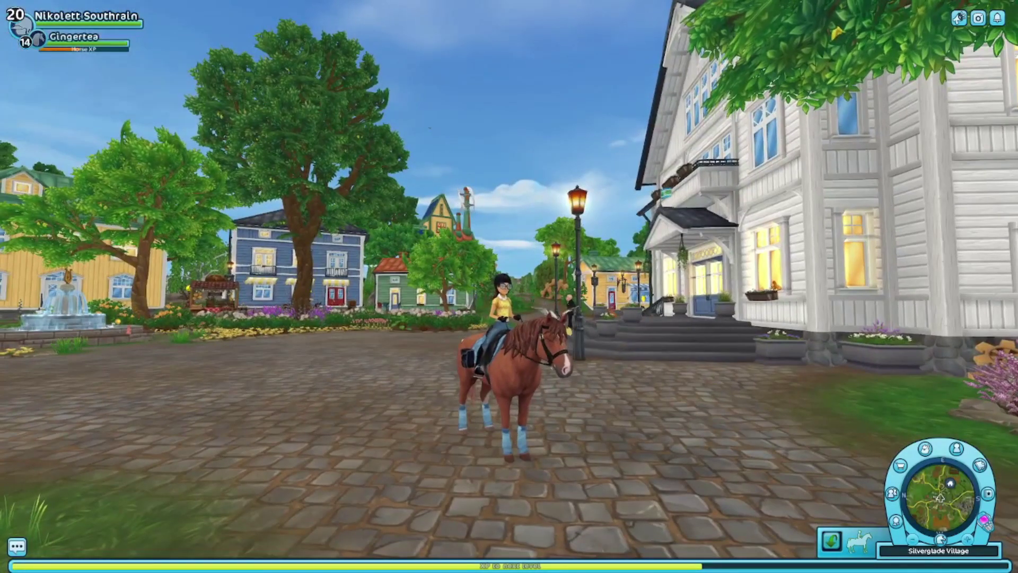
key("a")
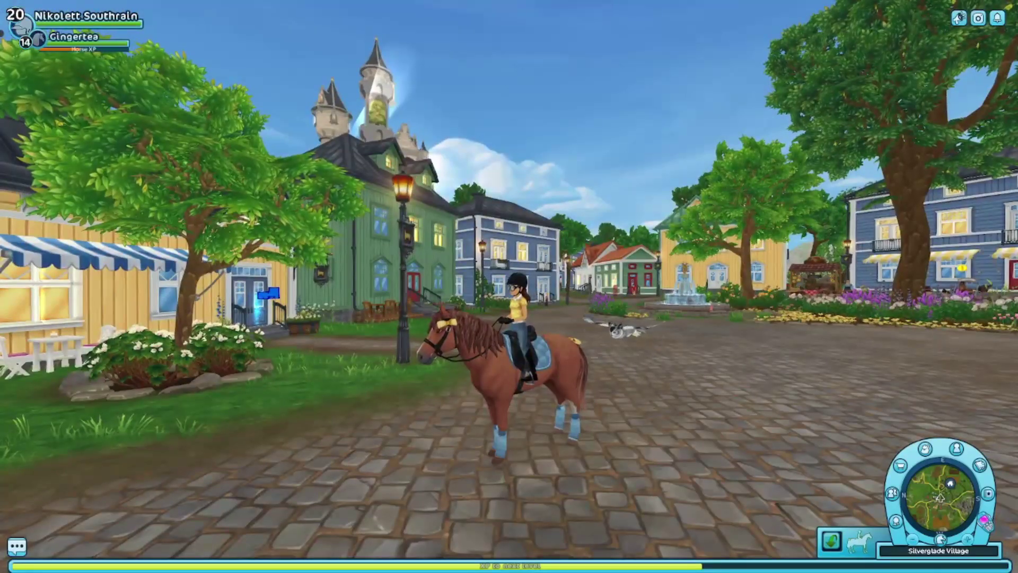
key("d")
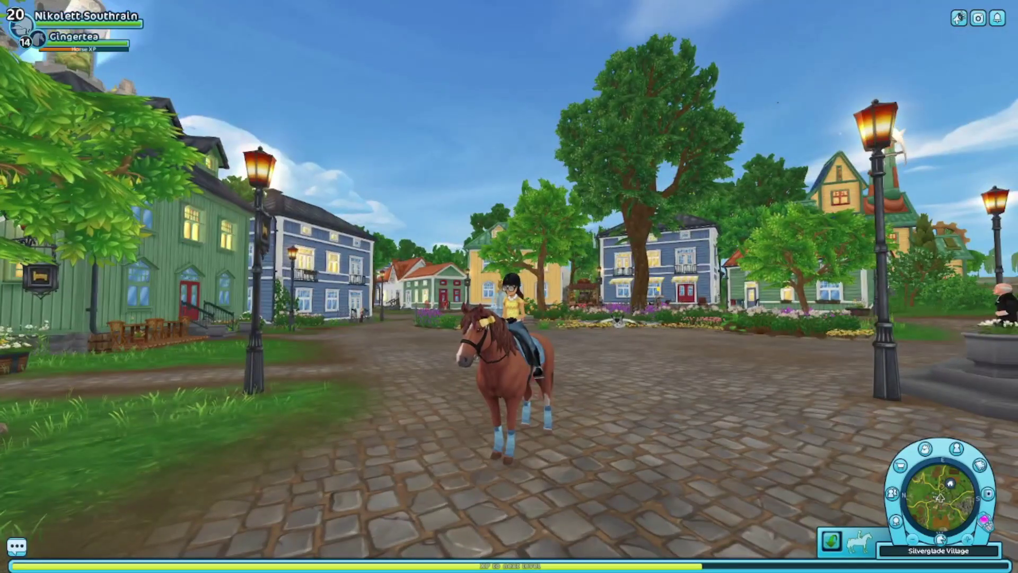
key("a")
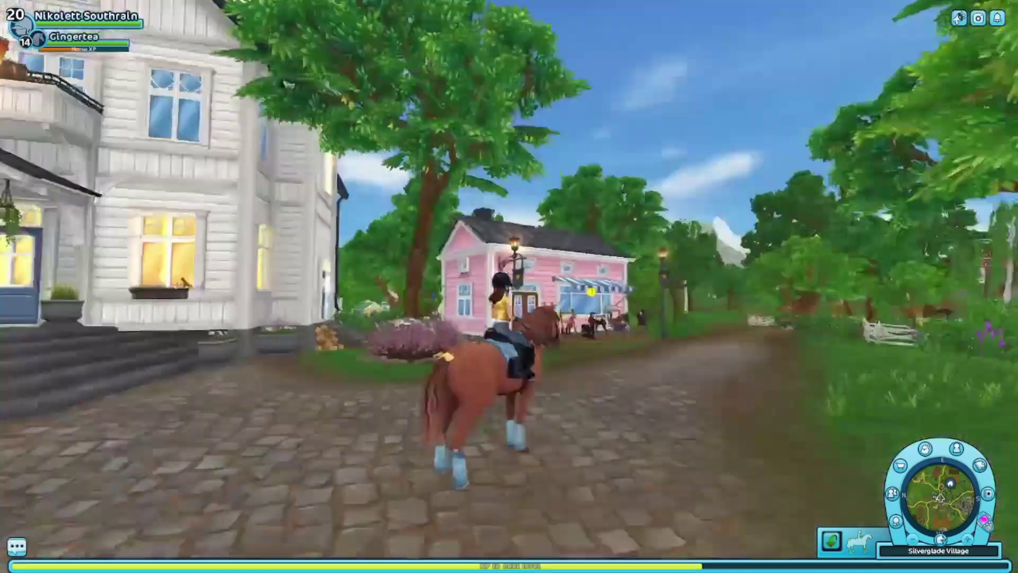
key("a")
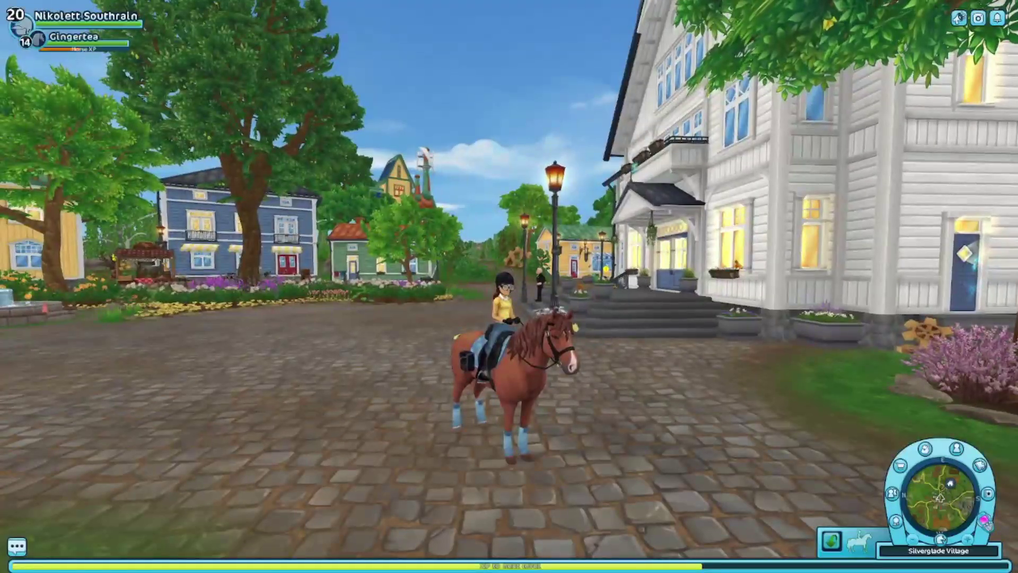
key("a")
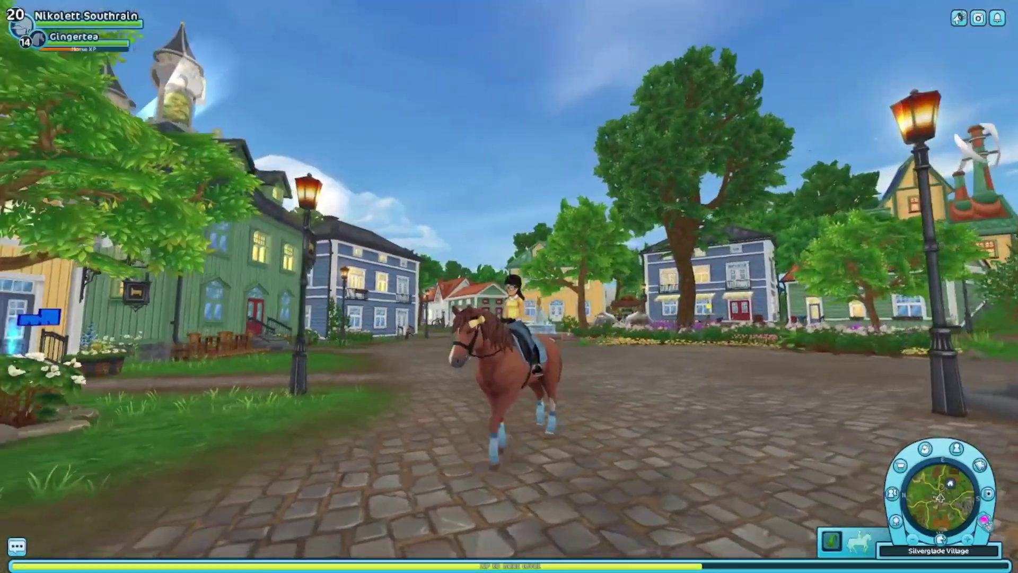
Step: Ride out of Silverglade Village past the pink shop and turn from Farmer's Way onto the fenced lane towards the red barn
key("a")
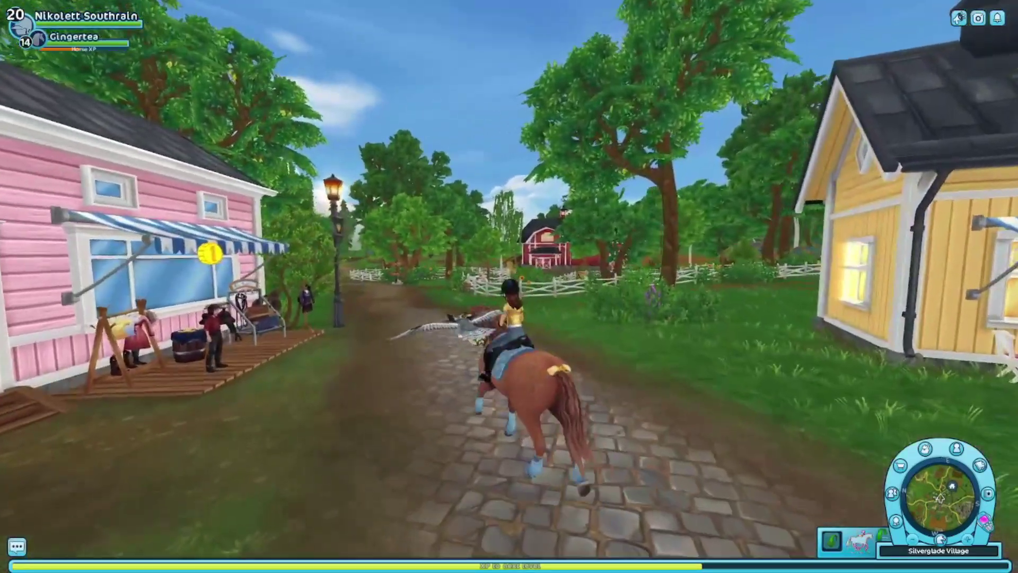
key("w")
key("w")
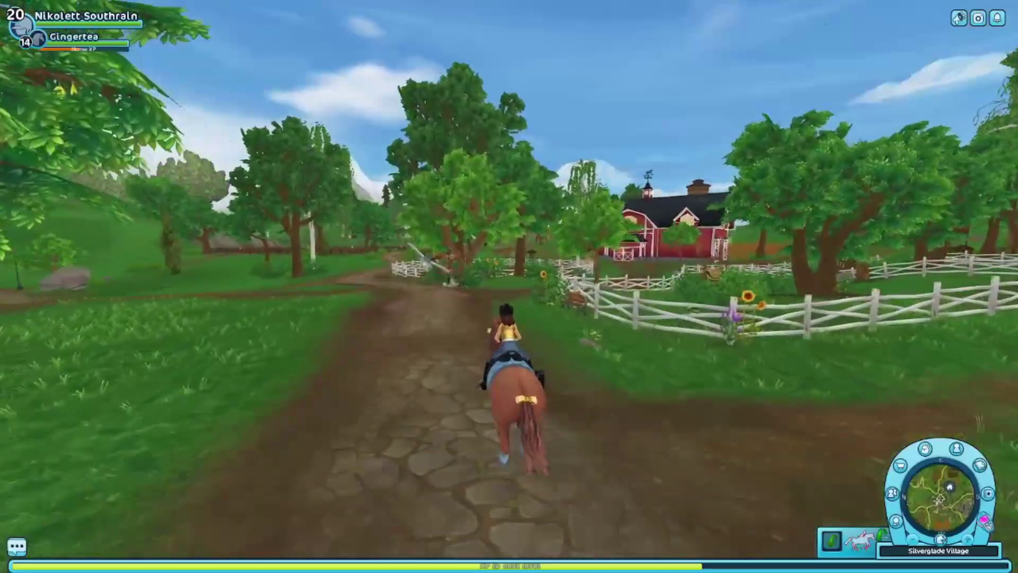
key("w")
key("d")
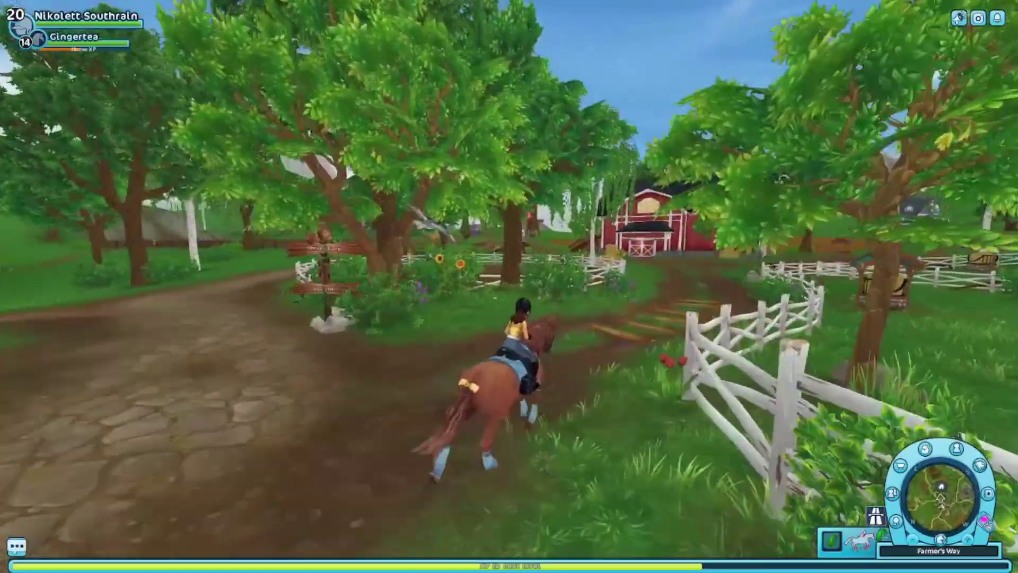
key("d")
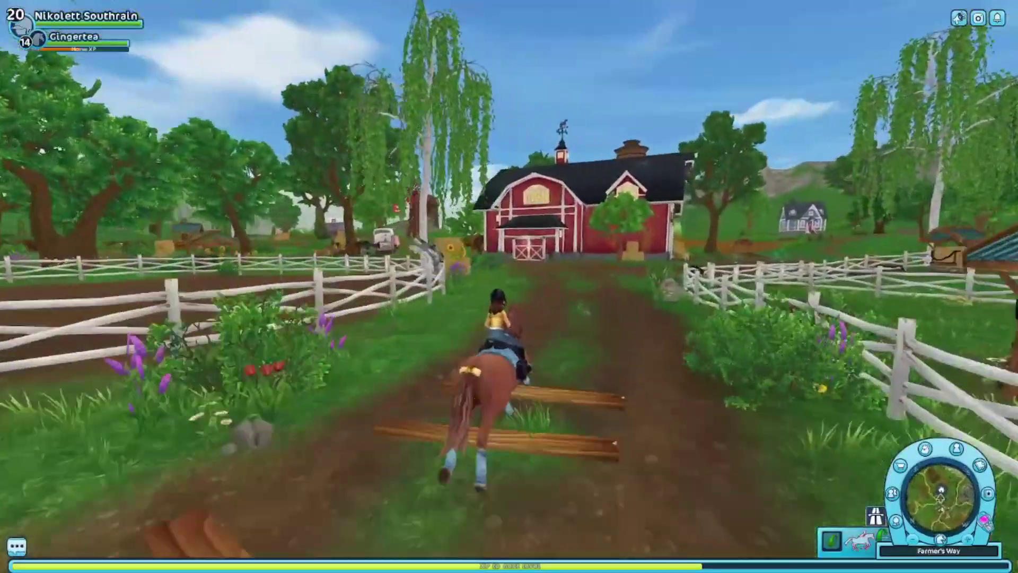
Step: Cross Steve's Farm past the red barn and ride into the white horse trailer beside the red flag
key("a")
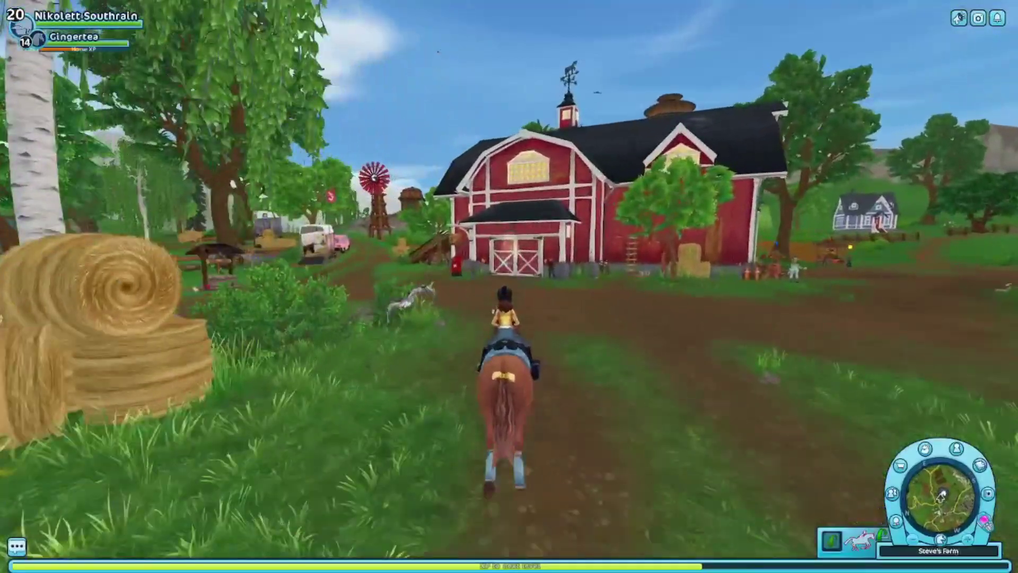
key("a")
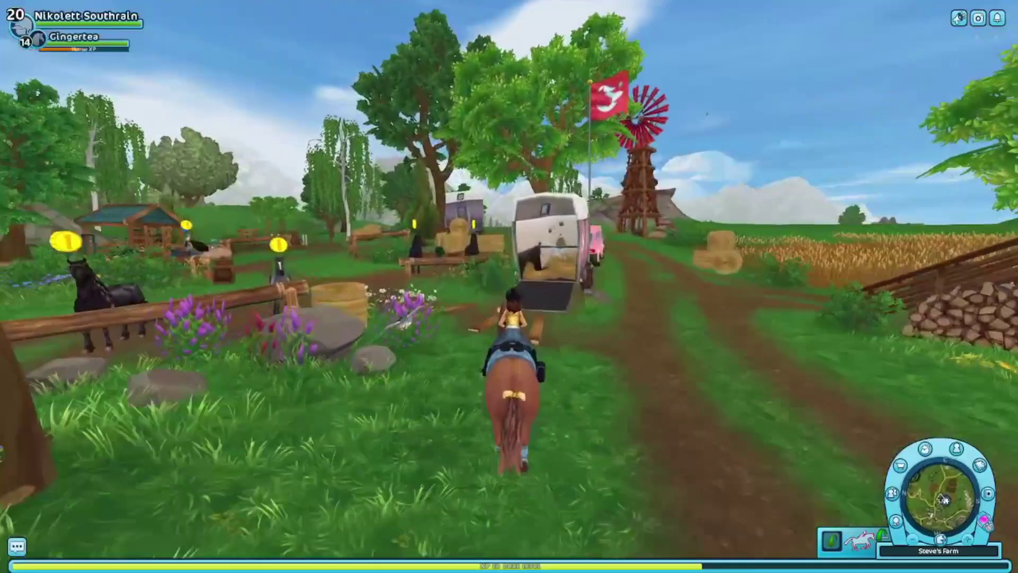
key("a")
key("d")
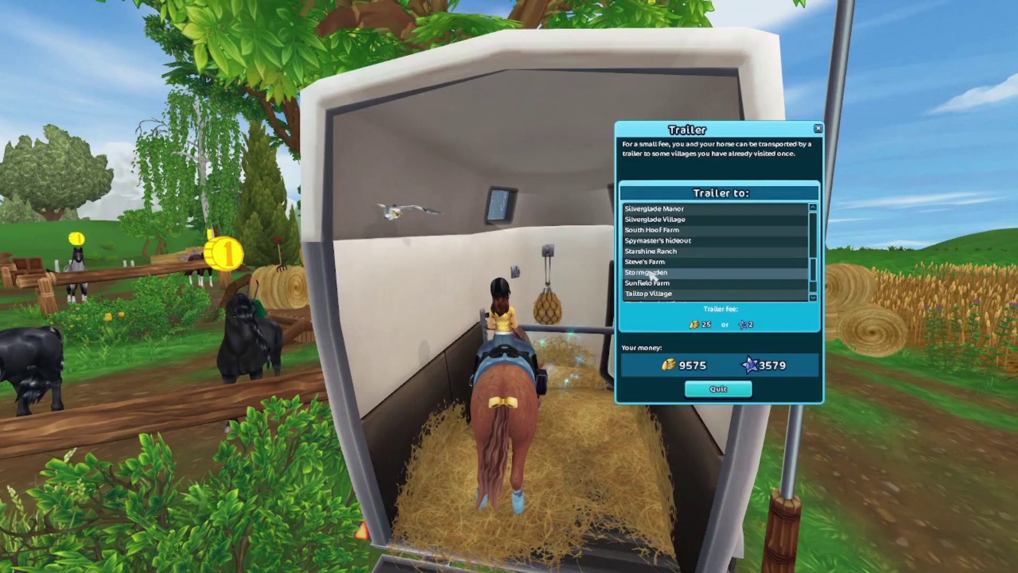
Step: Travel by horse trailer to the Jarlaheim Fields and position the horse beside the rose-lined open stable
scroll(651, 275, "down", 1)
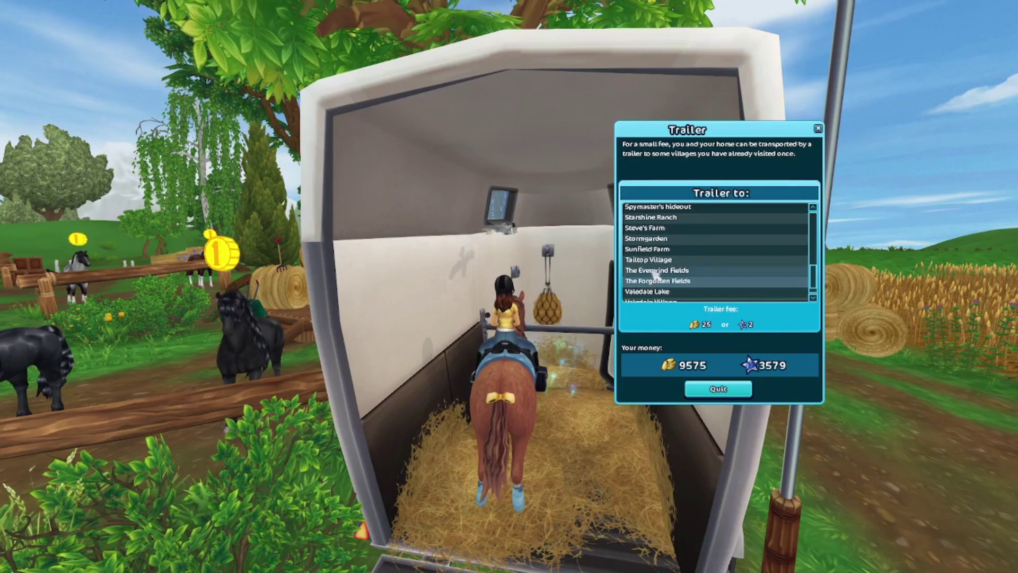
left_click(647, 249)
left_click(585, 278)
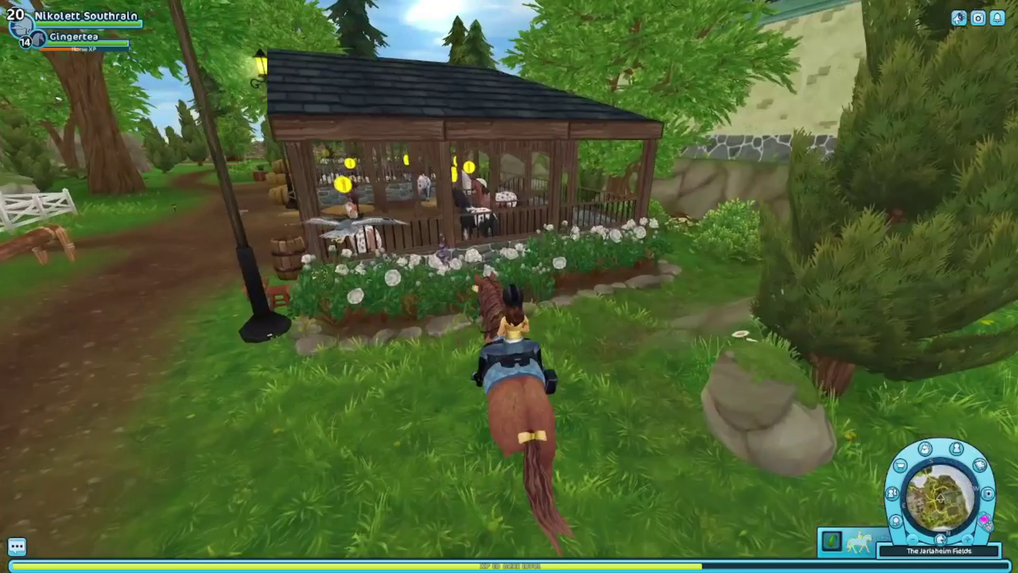
key("a")
key("a")
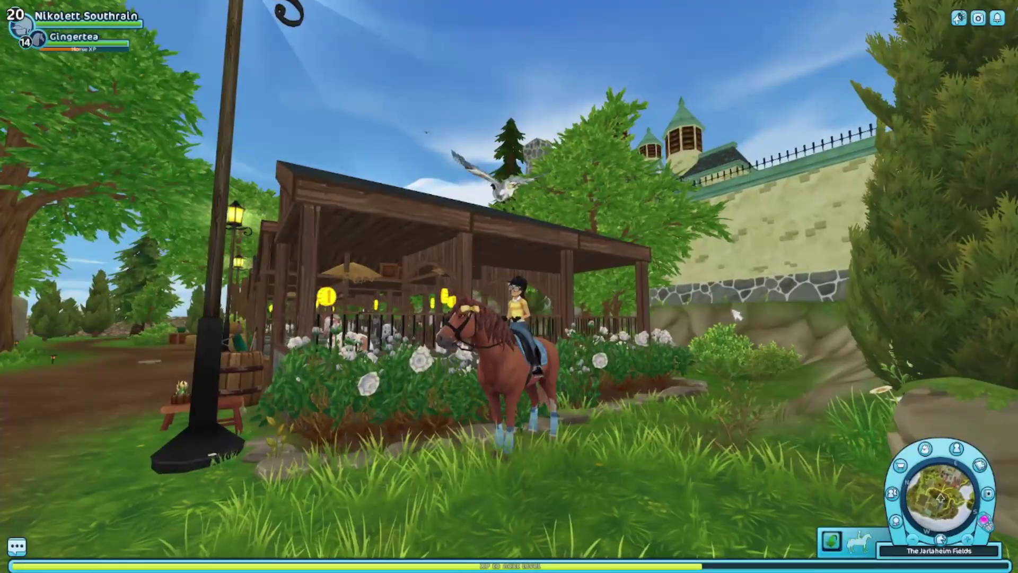
Step: Try a close-up of the horse and rider in Photo Mode with the field of view at minimum
key("p")
left_click_drag(160, 191, 115, 192)
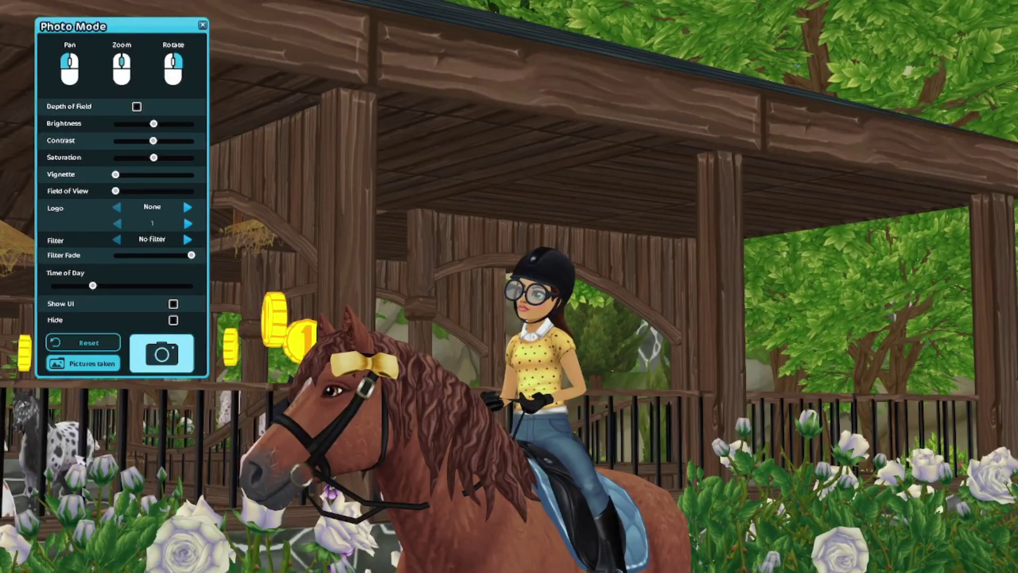
left_click_drag(175, 510, 419, 366)
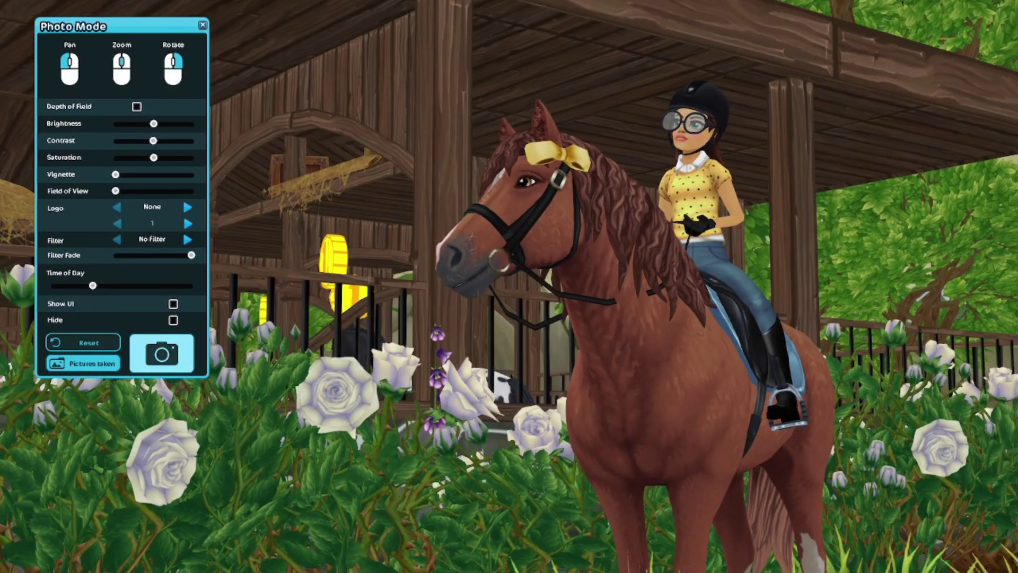
key("a")
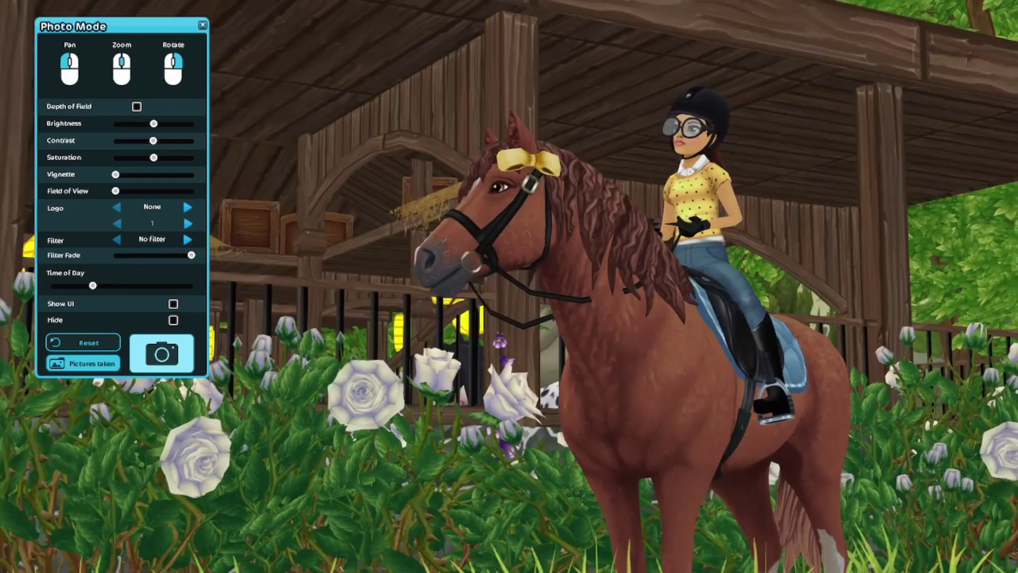
scroll(509, 287, "up", 3)
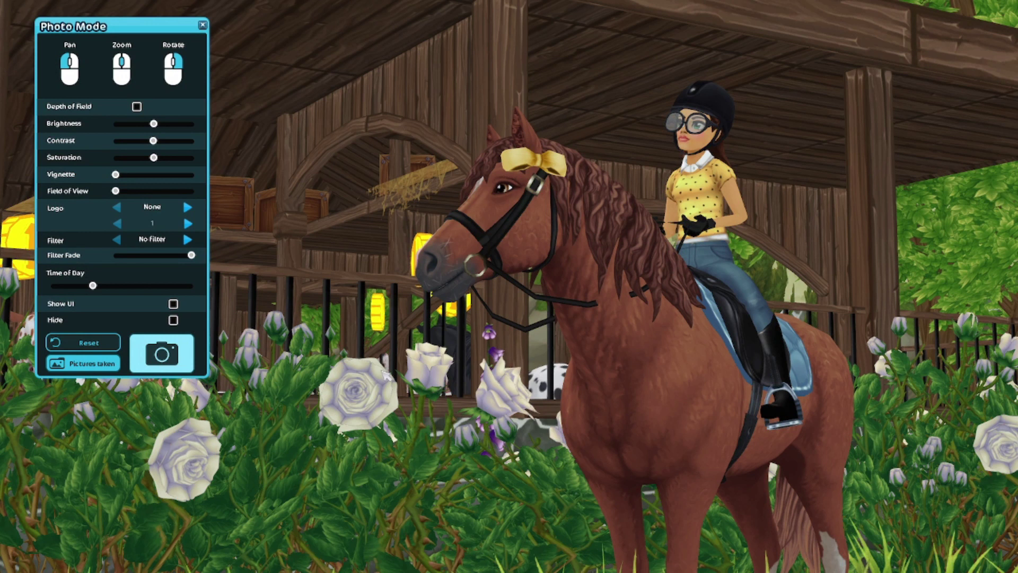
key("Escape")
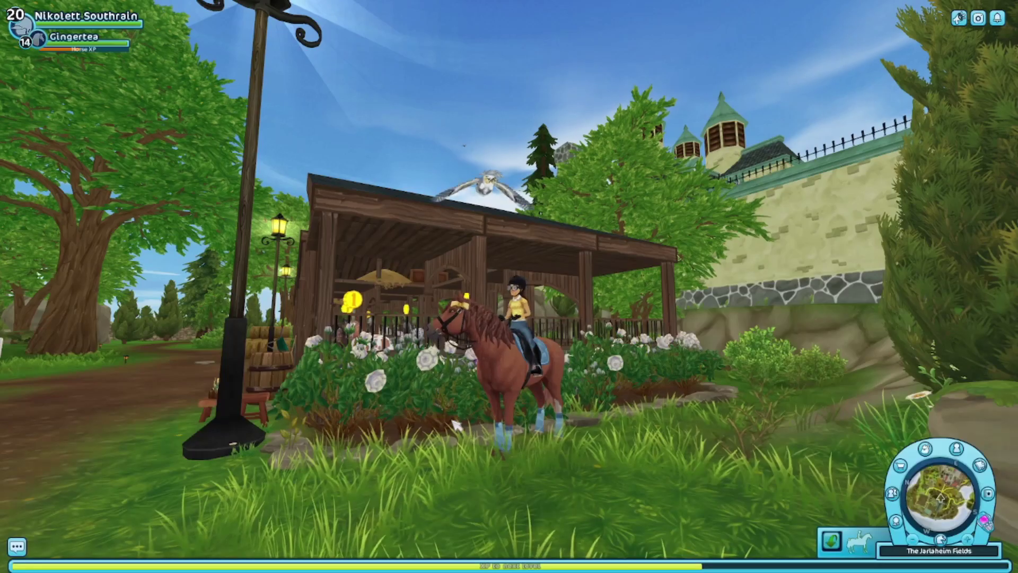
Step: Reposition the view beside the stable, then set Photo Mode's field of view to minimum and frame the horse and rider among the roses
key("w")
left_click_drag(560, 397, 668, 350)
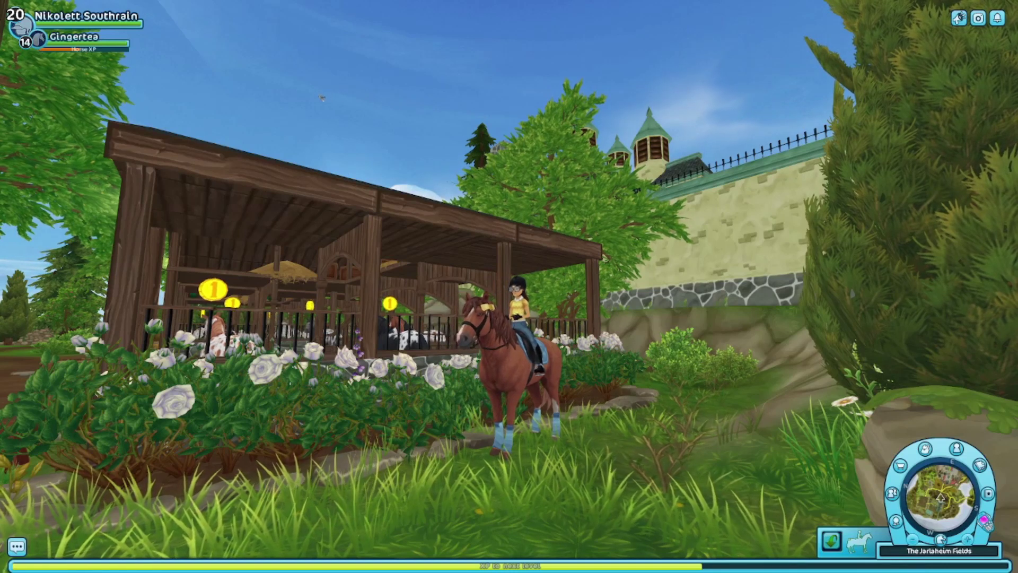
key("p")
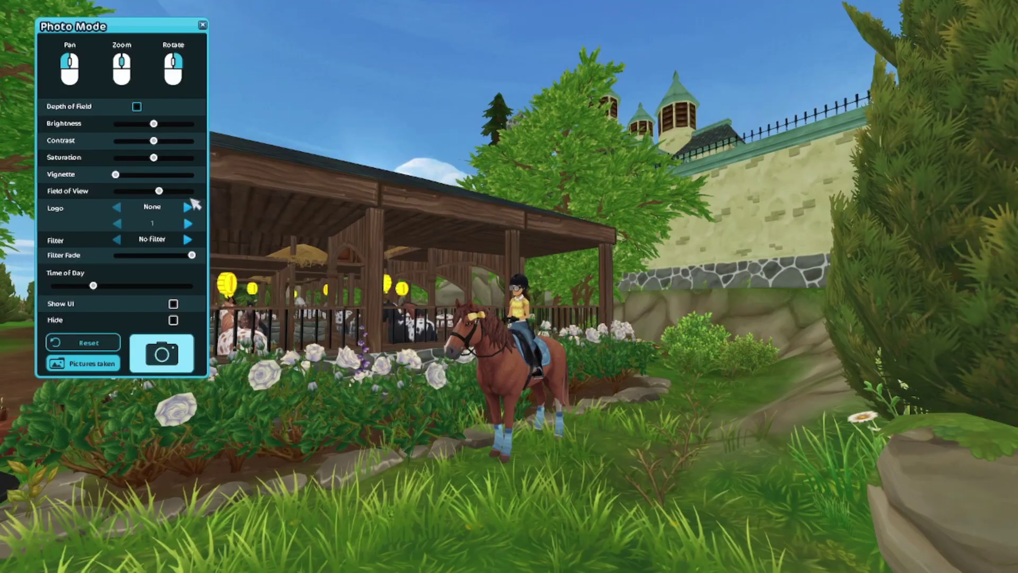
left_click_drag(162, 191, 68, 224)
left_click_drag(3, 447, 232, 251)
left_click_drag(361, 379, 529, 248)
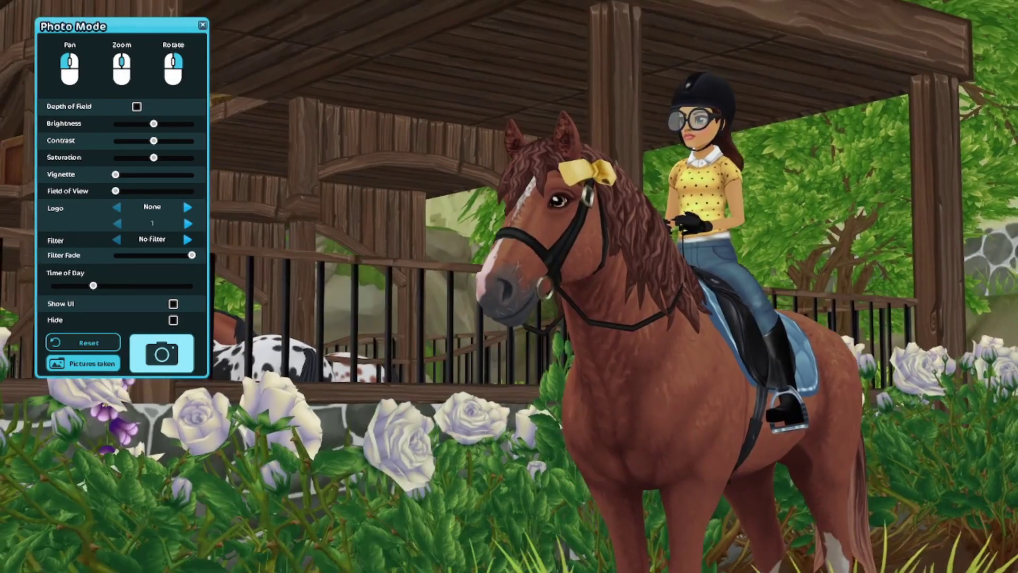
scroll(484, 278, "down", 2)
scroll(483, 276, "up", 1)
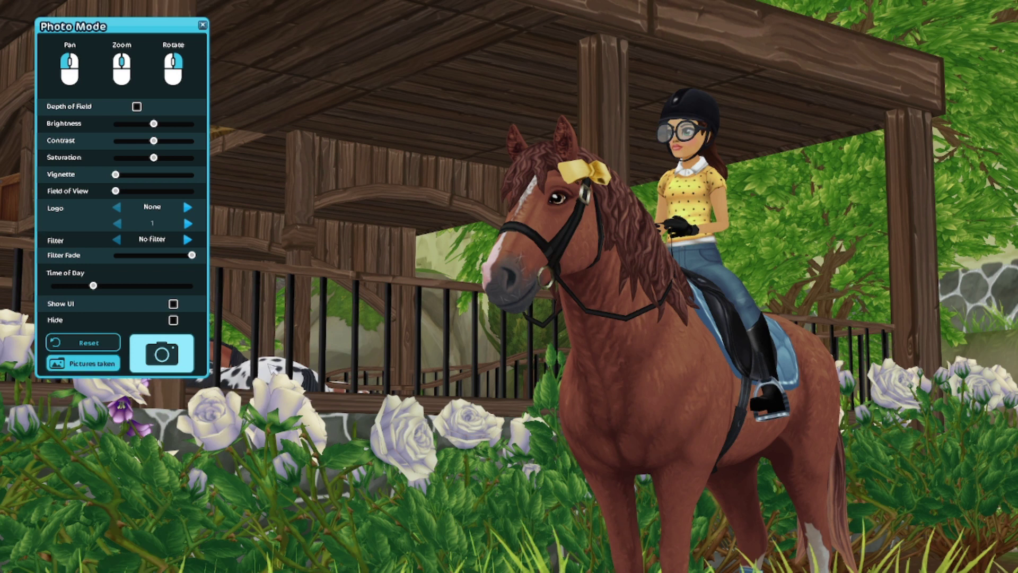
Step: Compare the maximum field of view with the minimum and restore the minimum setting
mouse_move(115, 192)
left_mouse_down()
mouse_move(191, 192)
mouse_move(221, 215)
mouse_move(115, 191)
left_mouse_up()
left_click_drag(115, 191, 193, 192)
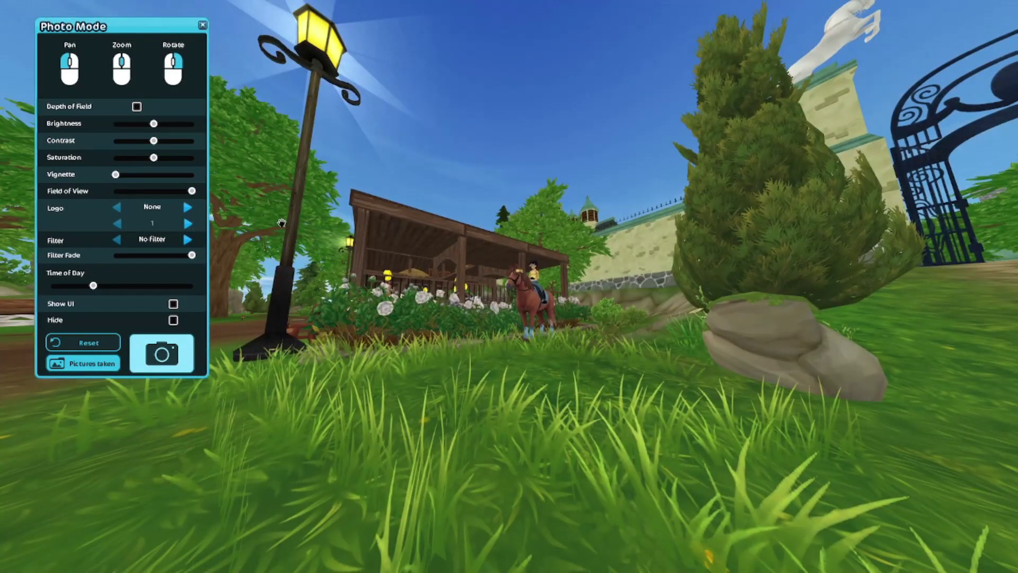
scroll(278, 219, "up", 5)
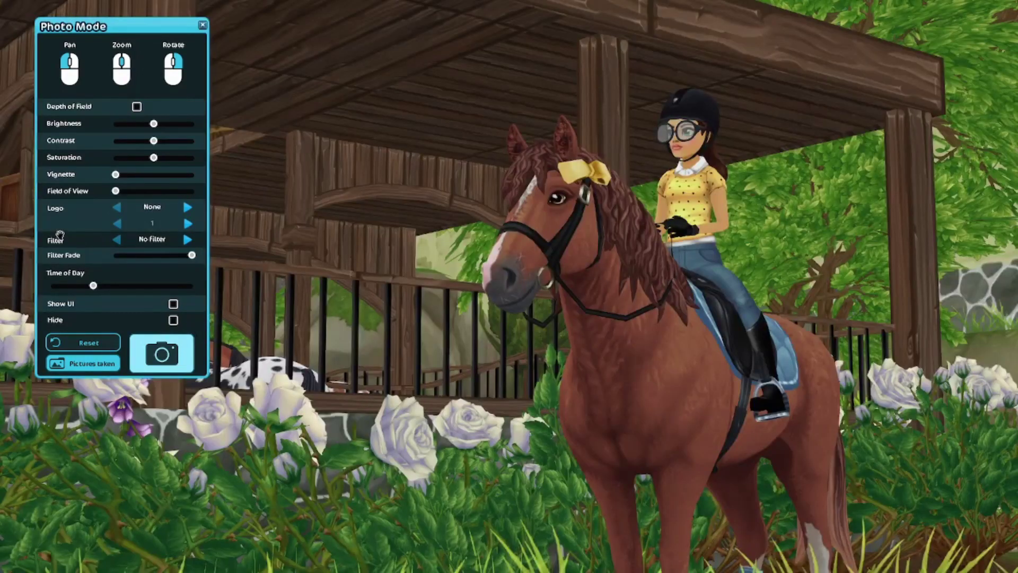
Step: Tighten the Photo Mode shot into a closer portrait of the horse's head and the rider
mouse_move(401, 411)
left_mouse_down()
mouse_move(445, 410)
mouse_move(355, 410)
mouse_move(392, 411)
left_mouse_up()
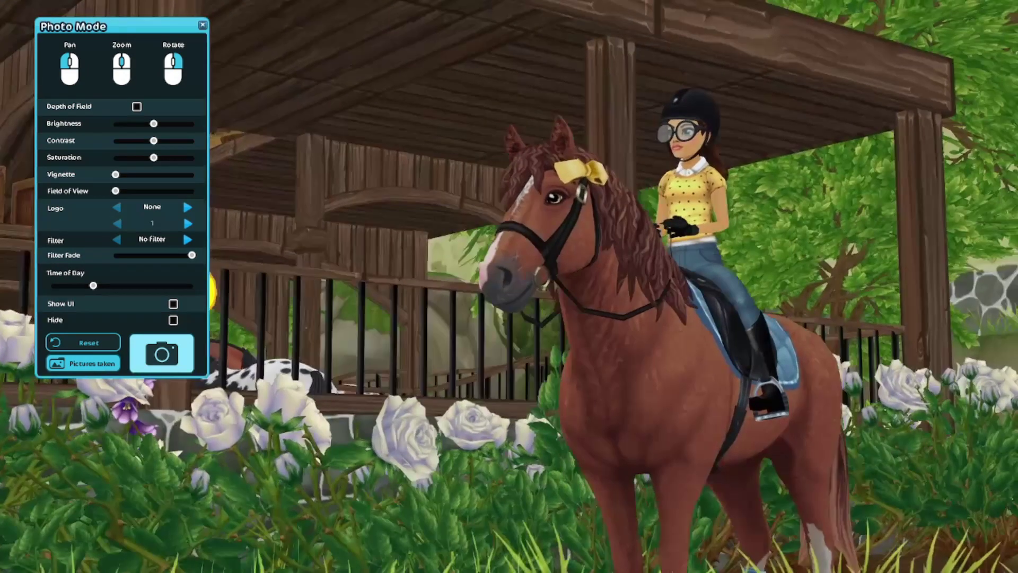
scroll(509, 286, "down", 3)
scroll(509, 287, "up", 5)
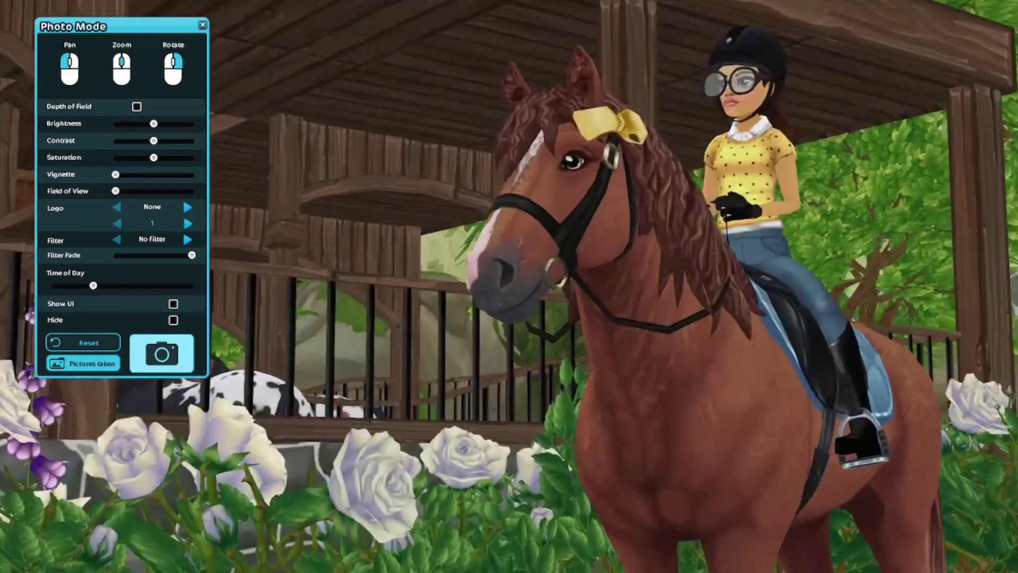
scroll(405, 408, "up", 2)
left_click_drag(404, 408, 525, 367)
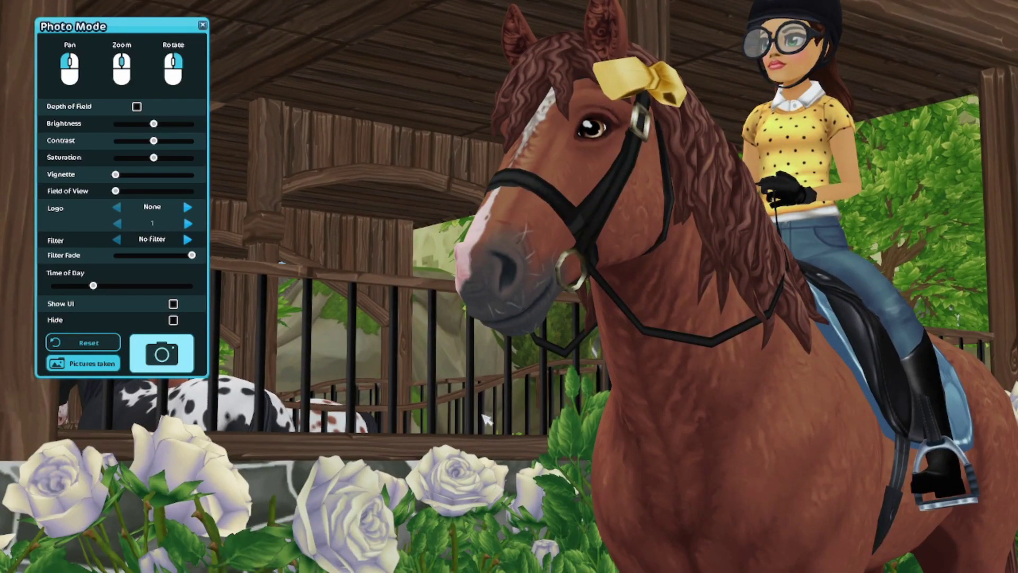
Step: Reframe the Photo Mode shot as a three-quarter view of the horse and rider, with the white roses and stable around them
scroll(484, 419, "down", 5)
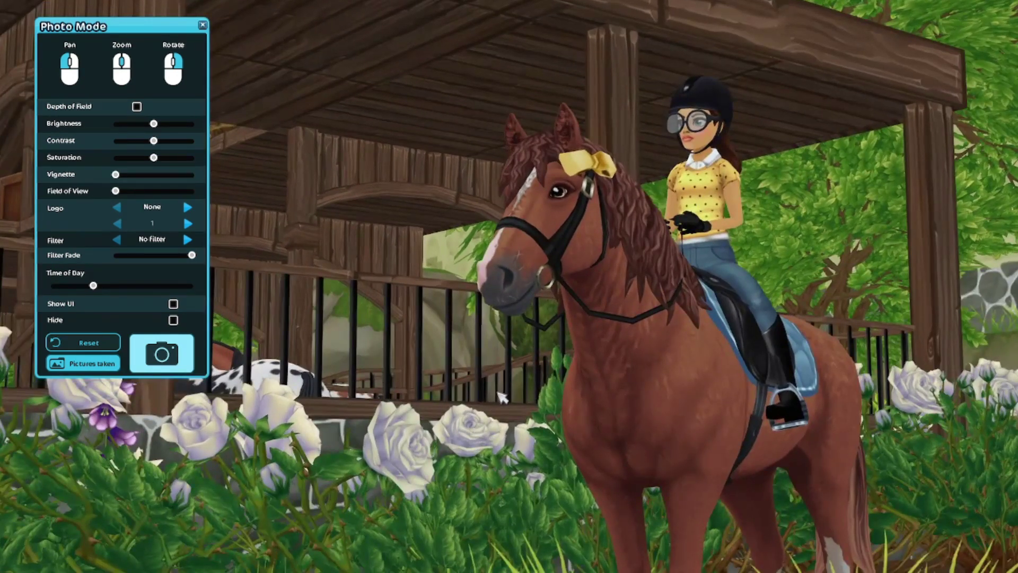
left_click_drag(503, 398, 546, 418)
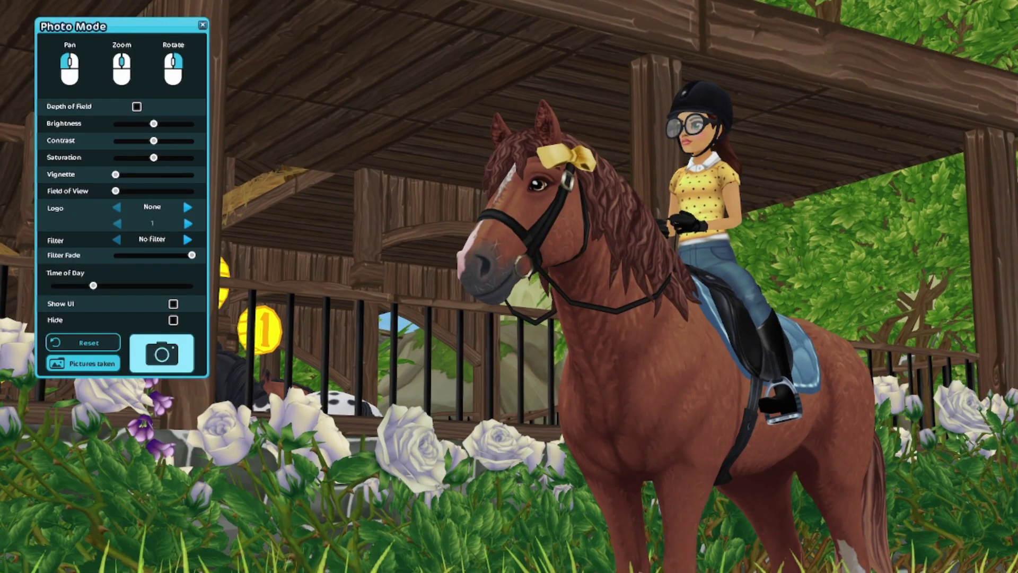
scroll(612, 478, "down", 3)
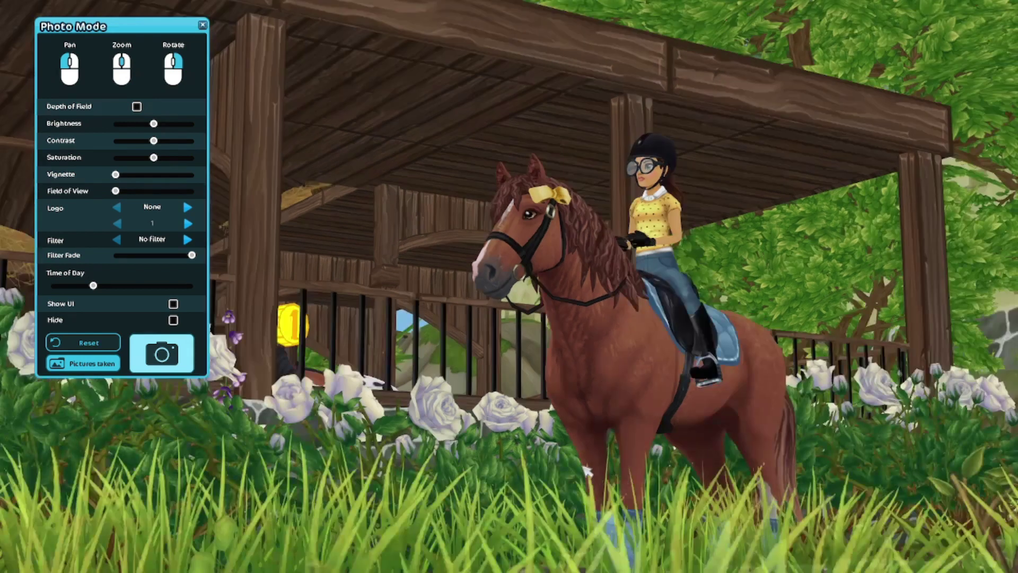
scroll(586, 471, "up", 5)
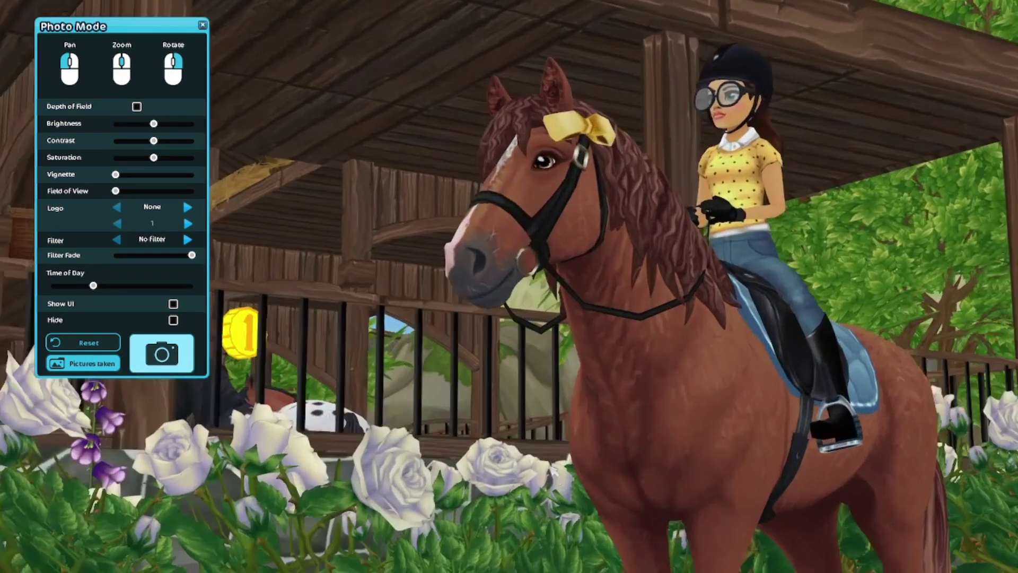
left_click_drag(552, 468, 545, 463)
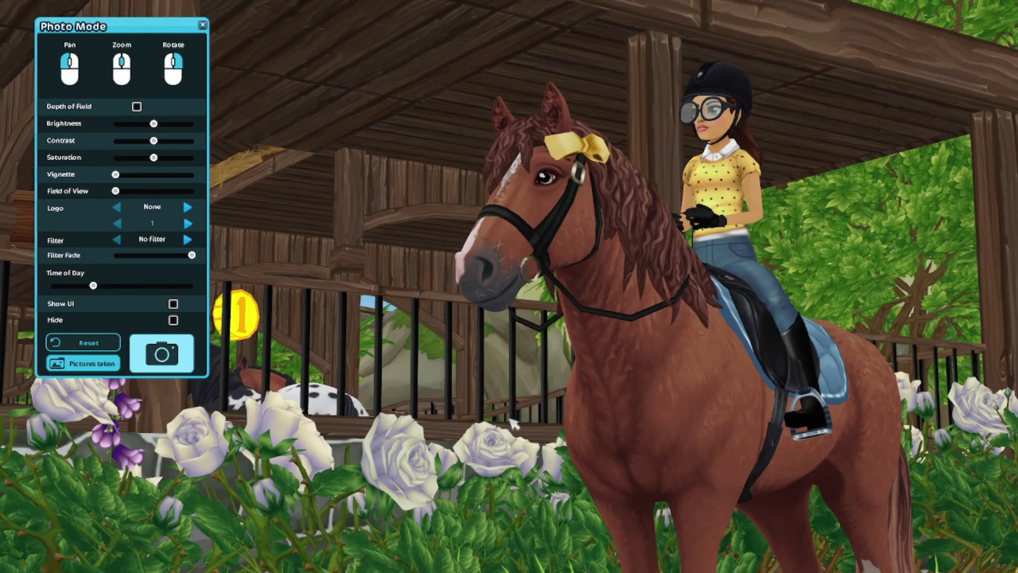
left_click_drag(513, 422, 597, 422)
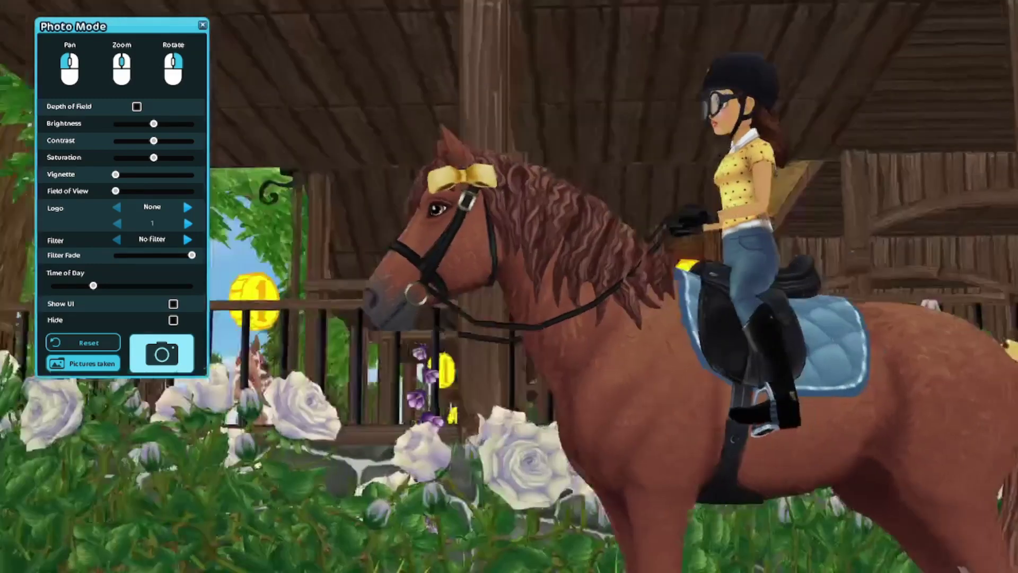
left_click_drag(597, 422, 506, 421)
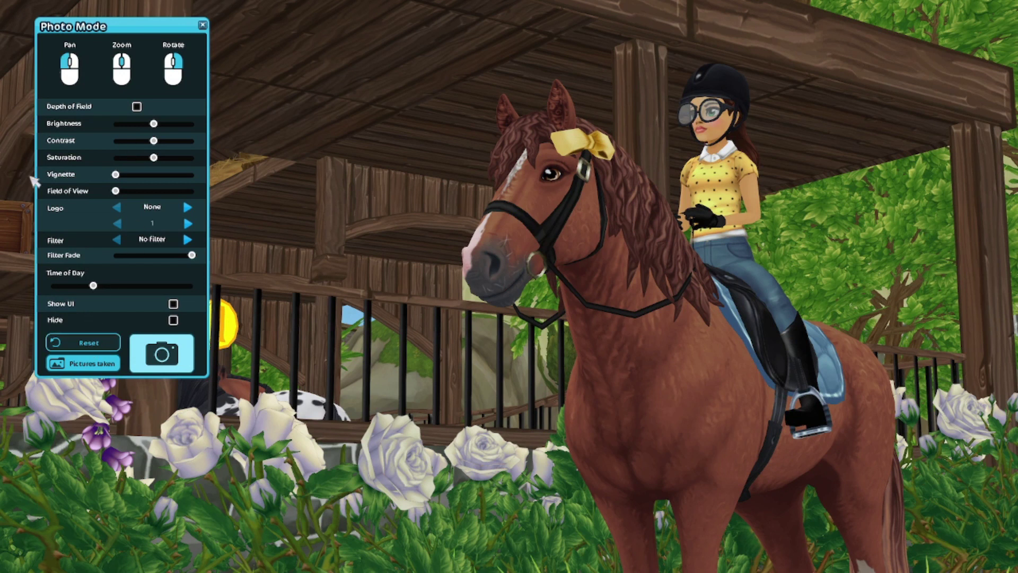
Step: Shift Photo Mode's time of day slightly later and take the picture
left_click_drag(102, 282, 118, 296)
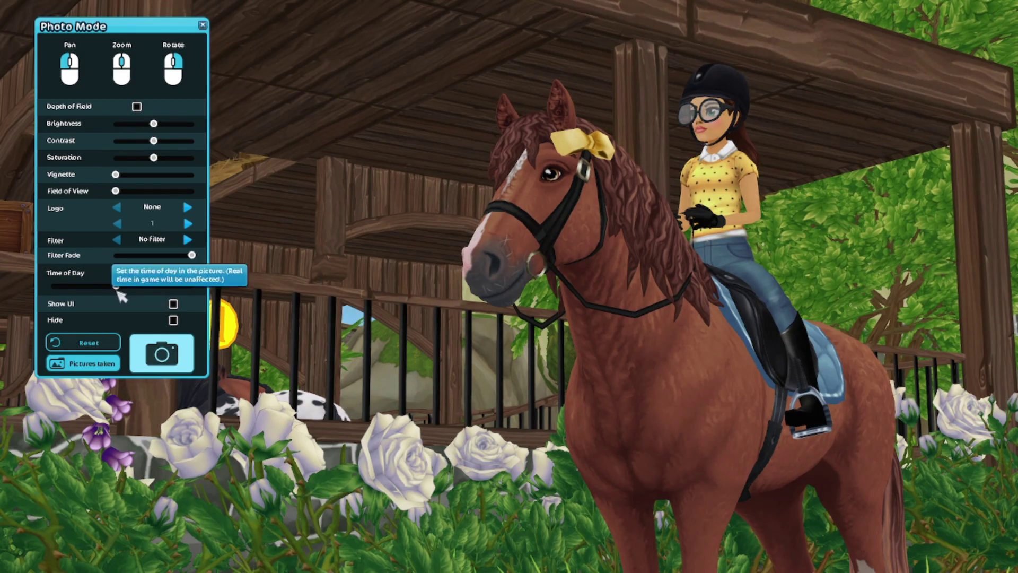
left_click(163, 362)
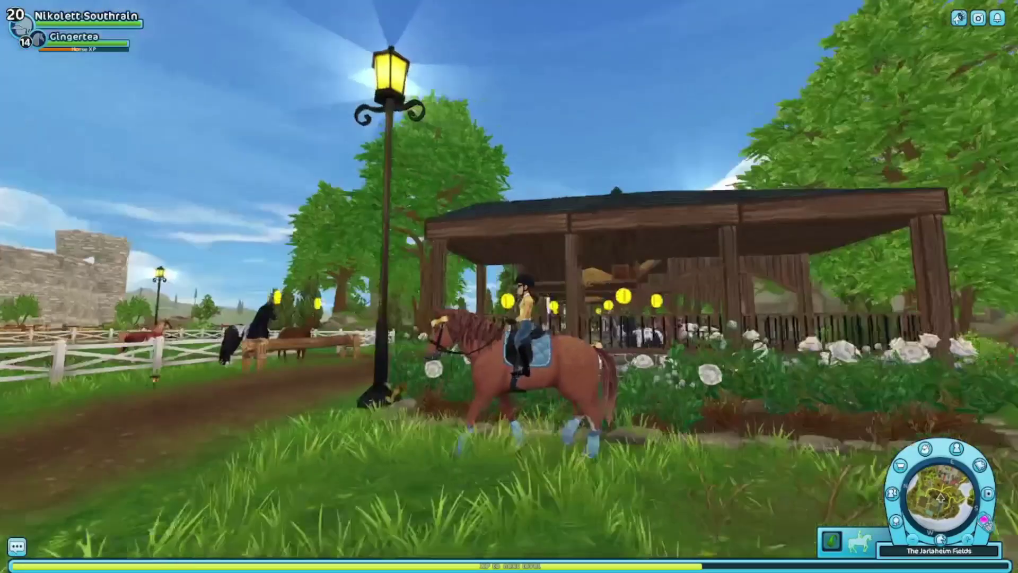
Step: Quit the game to return to the desktop
left_click_drag(509, 441, 748, 440)
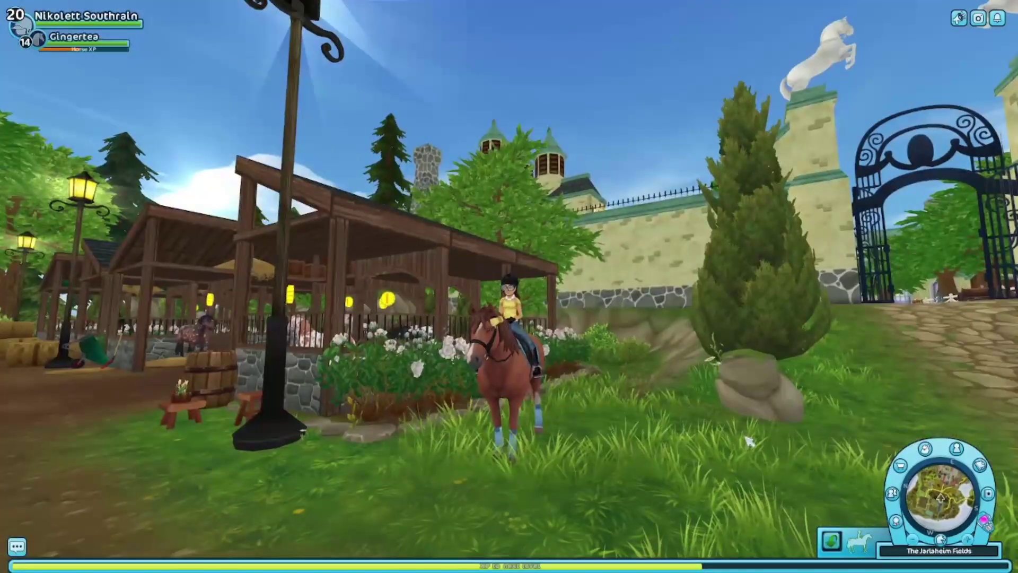
key("Escape")
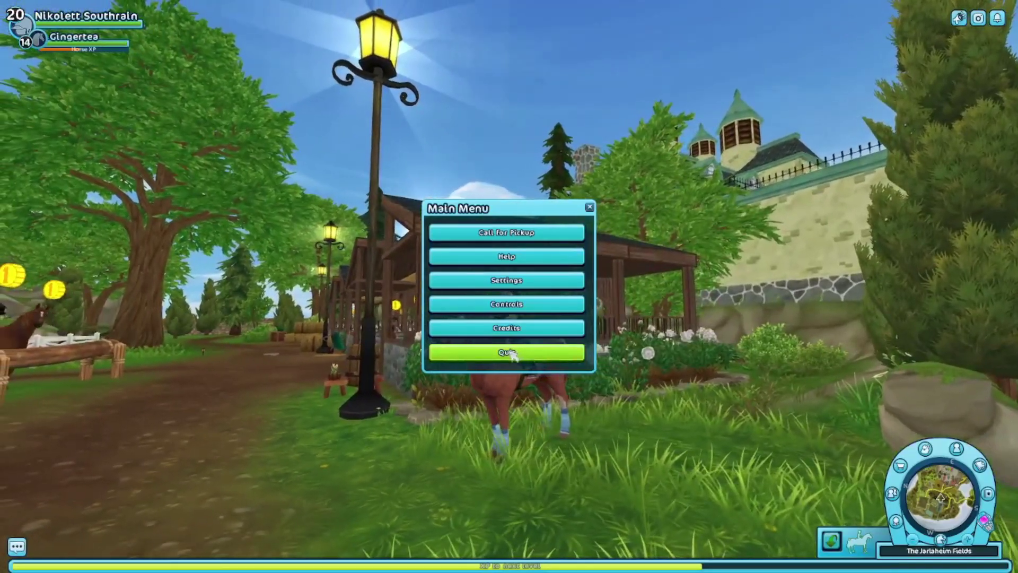
left_click(510, 353)
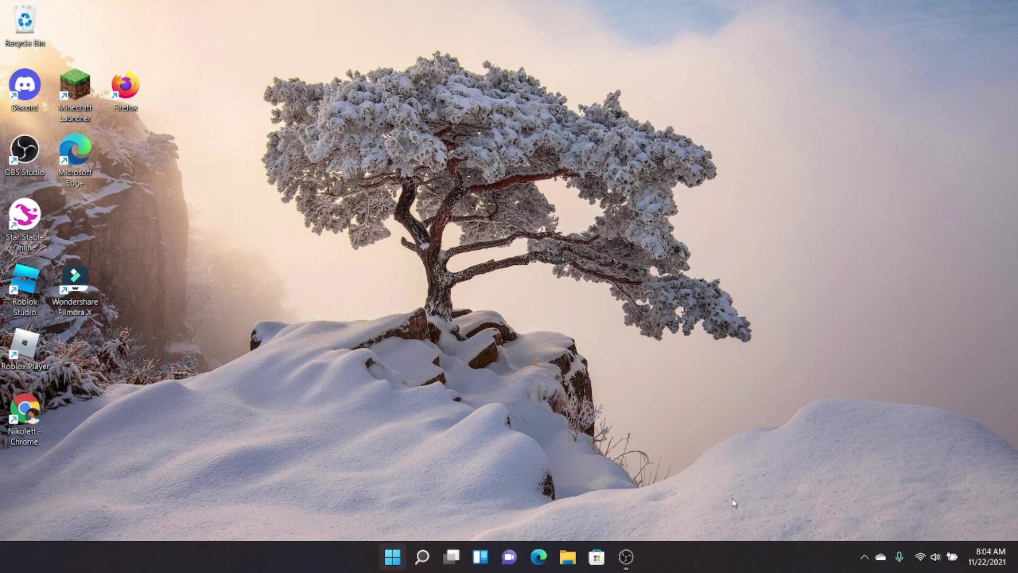
Step: Search the computer for photoscape and launch PhotoScape X
key("super")
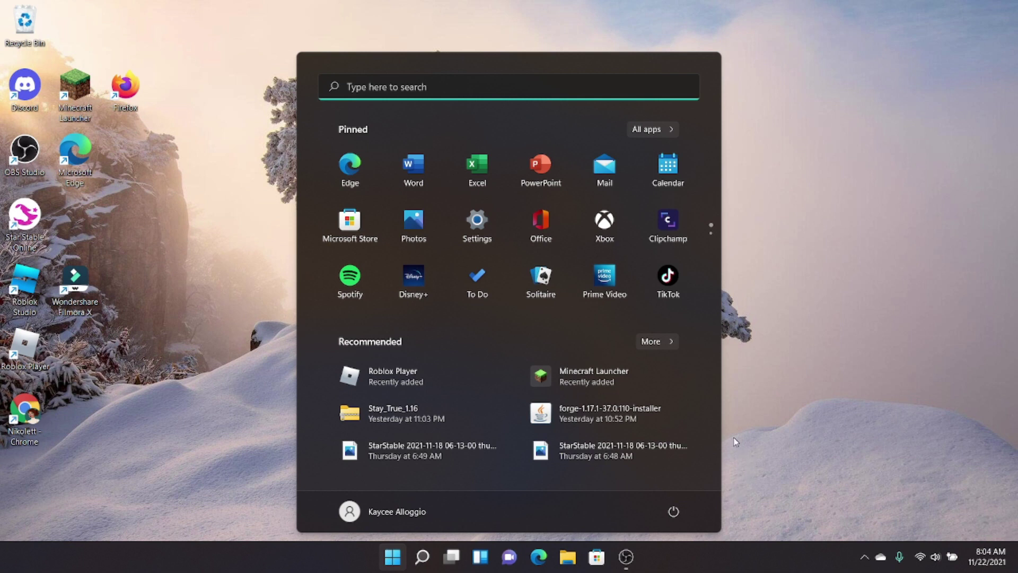
type("ph")
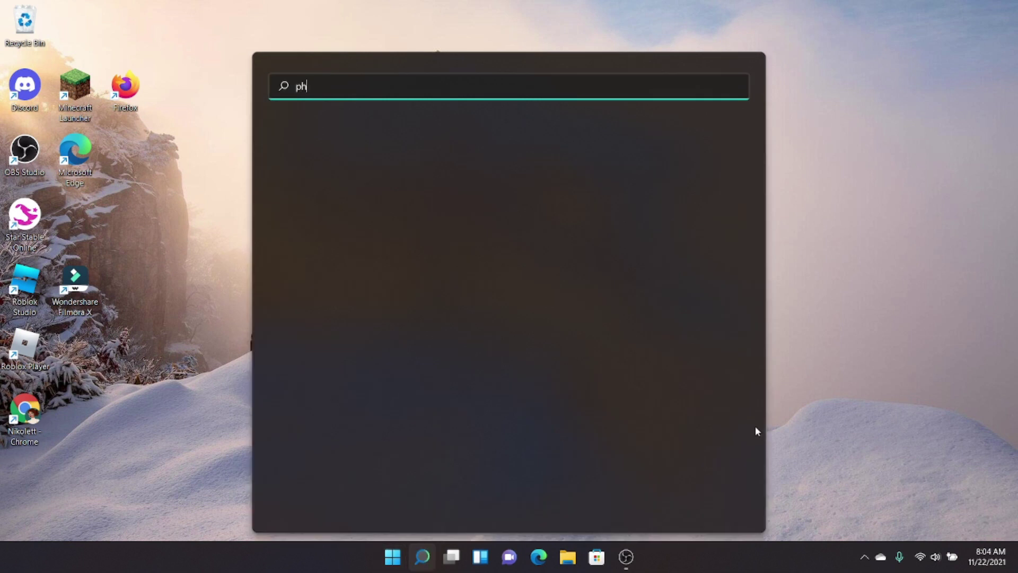
type("otoscape")
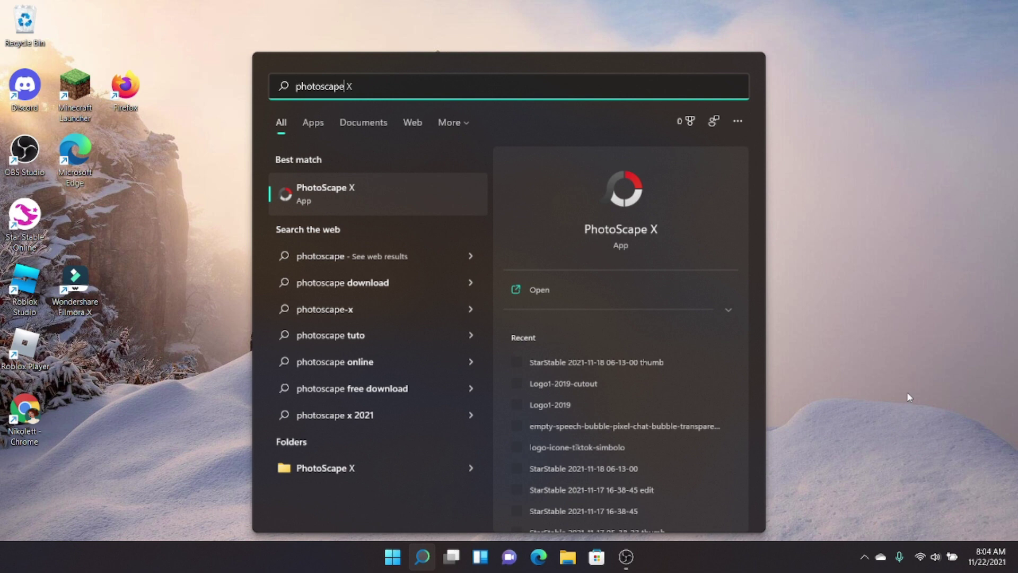
left_click(595, 297)
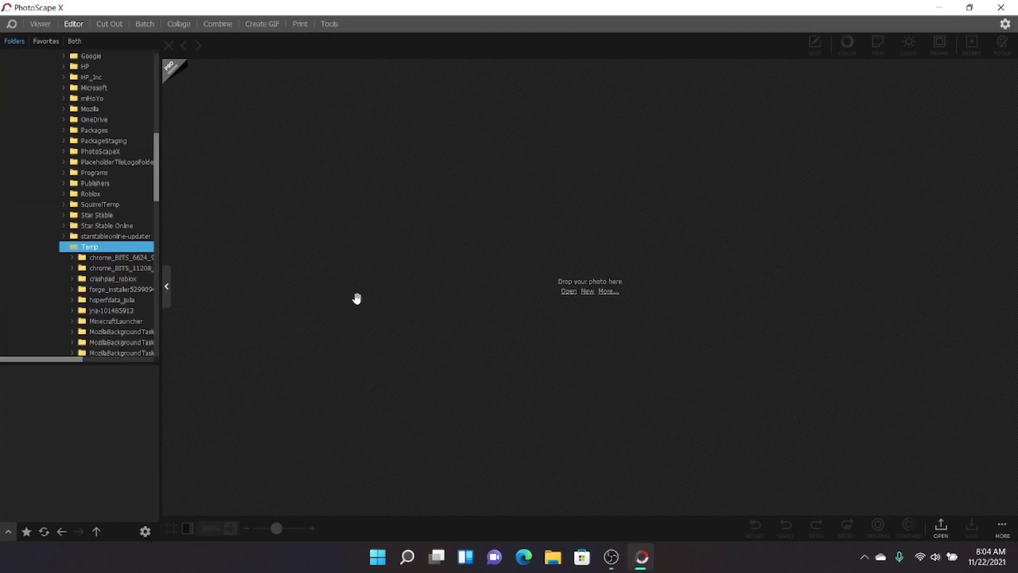
left_click(167, 287)
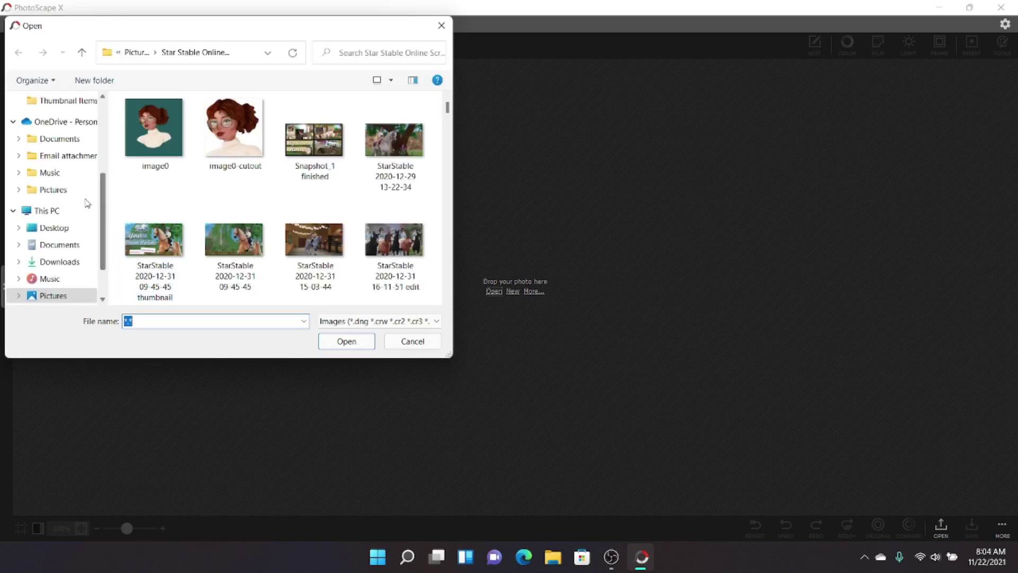
left_click_drag(448, 109, 449, 323)
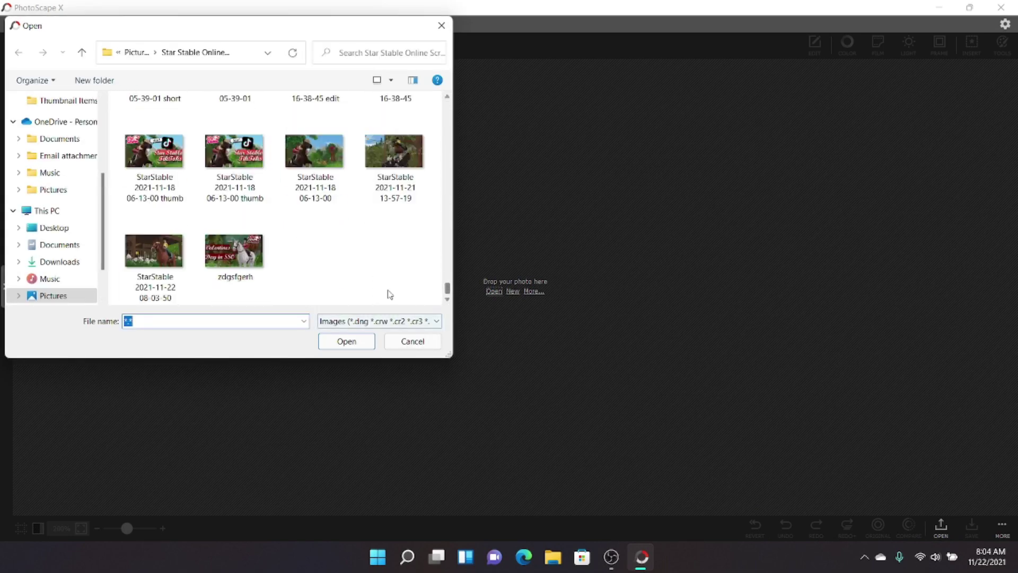
double_click(149, 241)
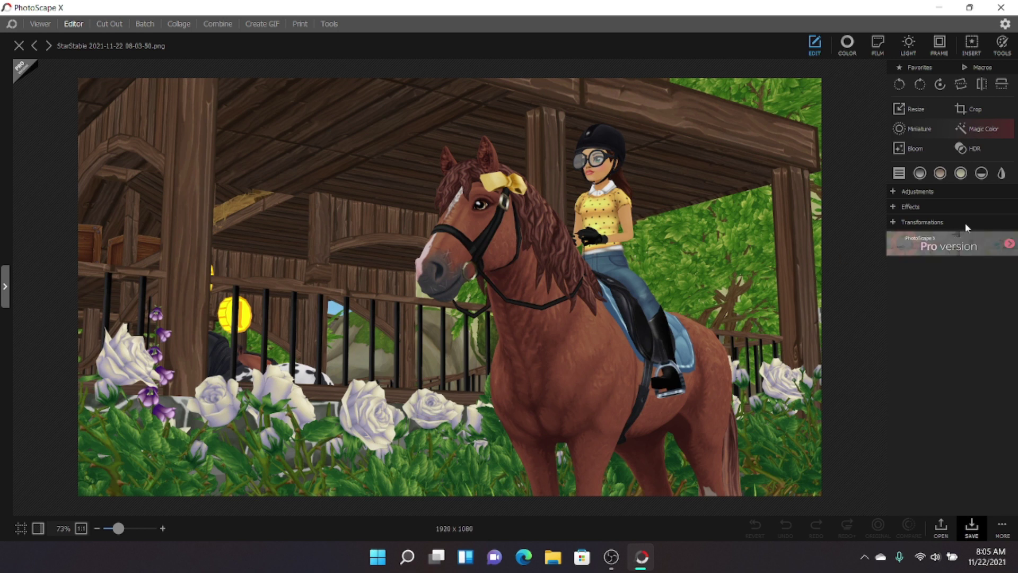
Step: Brush the Bloom effect over the white roses and foliage on both sides of the horse
left_click(1002, 45)
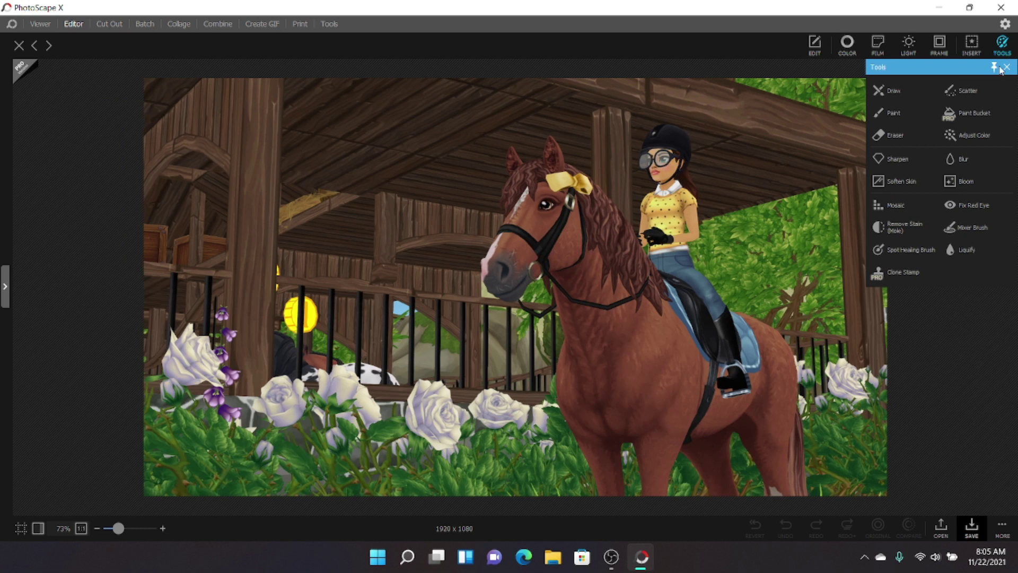
left_click(5, 287)
left_click(962, 182)
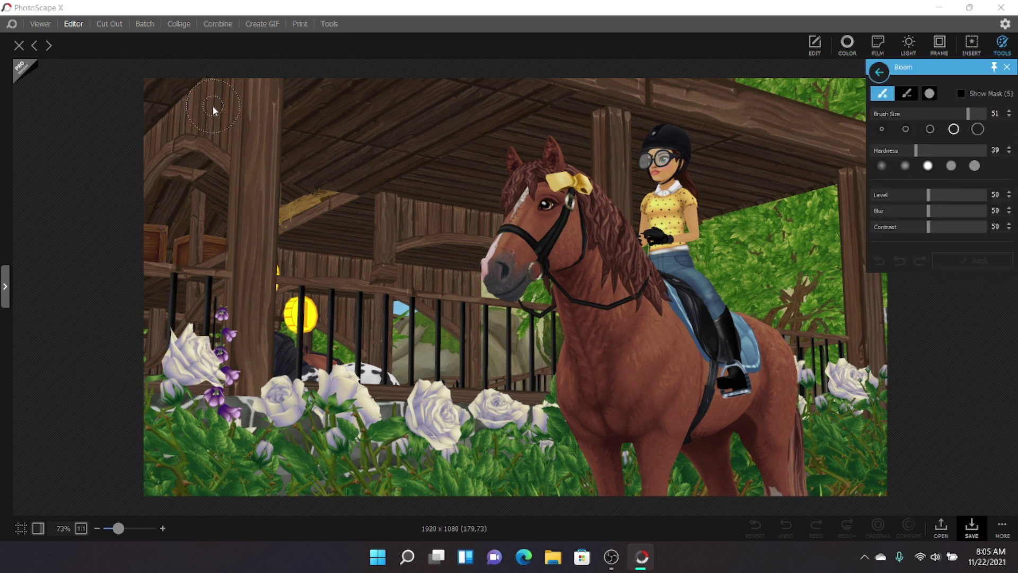
mouse_move(197, 342)
left_mouse_down()
mouse_move(180, 370)
mouse_move(234, 357)
mouse_move(170, 392)
mouse_move(268, 444)
mouse_move(265, 418)
mouse_move(347, 391)
mouse_move(369, 415)
mouse_move(474, 434)
mouse_move(506, 409)
mouse_move(532, 425)
mouse_move(395, 309)
mouse_move(476, 436)
mouse_move(494, 410)
mouse_move(431, 391)
mouse_move(365, 396)
mouse_move(312, 373)
mouse_move(269, 400)
mouse_move(211, 351)
mouse_move(160, 402)
mouse_move(330, 461)
mouse_move(514, 443)
mouse_move(334, 432)
left_mouse_up()
left_click(398, 310)
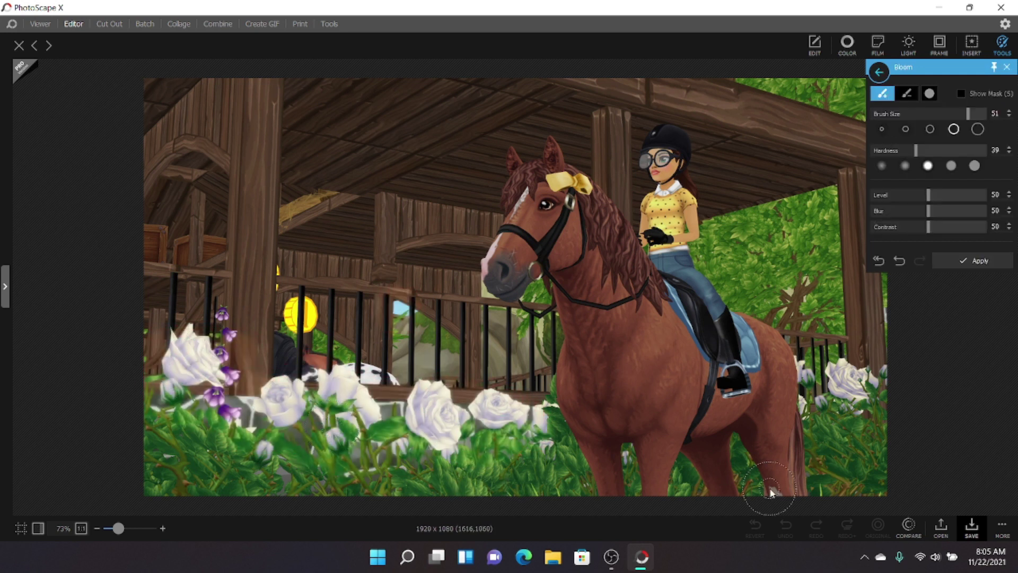
mouse_move(862, 413)
left_mouse_down()
mouse_move(819, 406)
mouse_move(822, 371)
mouse_move(775, 366)
mouse_move(873, 386)
left_mouse_up()
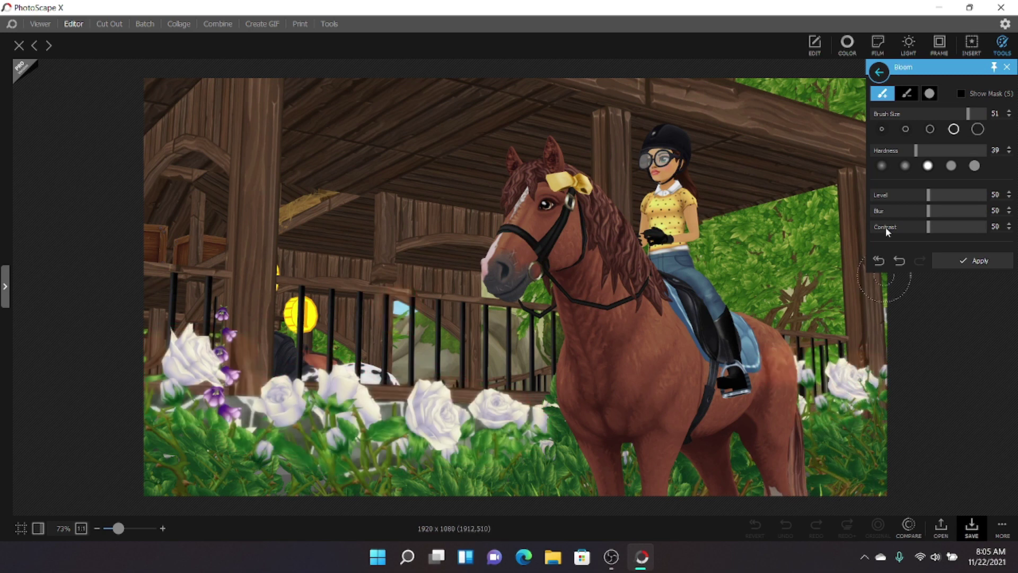
Step: Extend the bloom over the stable woodwork and horse, run the bloom eraser over the horse, and apply the effect
mouse_move(159, 83)
left_mouse_down()
mouse_move(170, 101)
mouse_move(239, 78)
mouse_move(273, 133)
mouse_move(274, 236)
left_mouse_up()
mouse_move(502, 295)
left_mouse_down()
mouse_move(512, 202)
mouse_move(526, 169)
mouse_move(544, 159)
mouse_move(517, 232)
mouse_move(523, 275)
mouse_move(562, 180)
mouse_move(572, 193)
mouse_move(565, 249)
mouse_move(582, 234)
mouse_move(587, 182)
mouse_move(600, 264)
mouse_move(622, 219)
mouse_move(625, 259)
mouse_move(640, 276)
mouse_move(642, 251)
mouse_move(641, 280)
mouse_move(781, 356)
mouse_move(782, 377)
mouse_move(750, 369)
mouse_move(618, 276)
mouse_move(654, 334)
mouse_move(737, 385)
left_mouse_up()
left_click(907, 93)
mouse_move(547, 138)
left_mouse_down()
mouse_move(492, 178)
mouse_move(451, 276)
mouse_move(469, 201)
mouse_move(596, 194)
mouse_move(689, 339)
left_mouse_up()
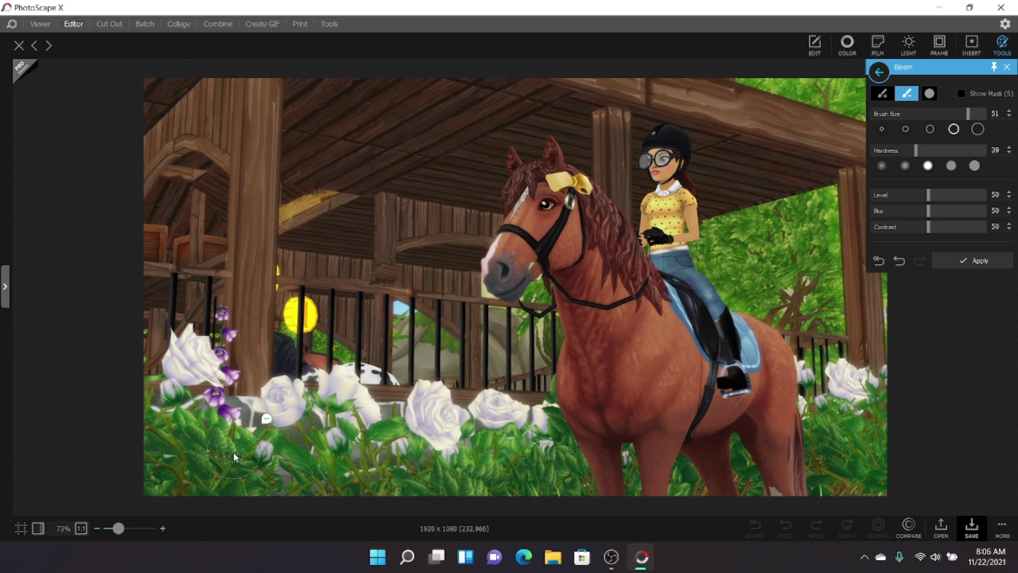
left_click(979, 263)
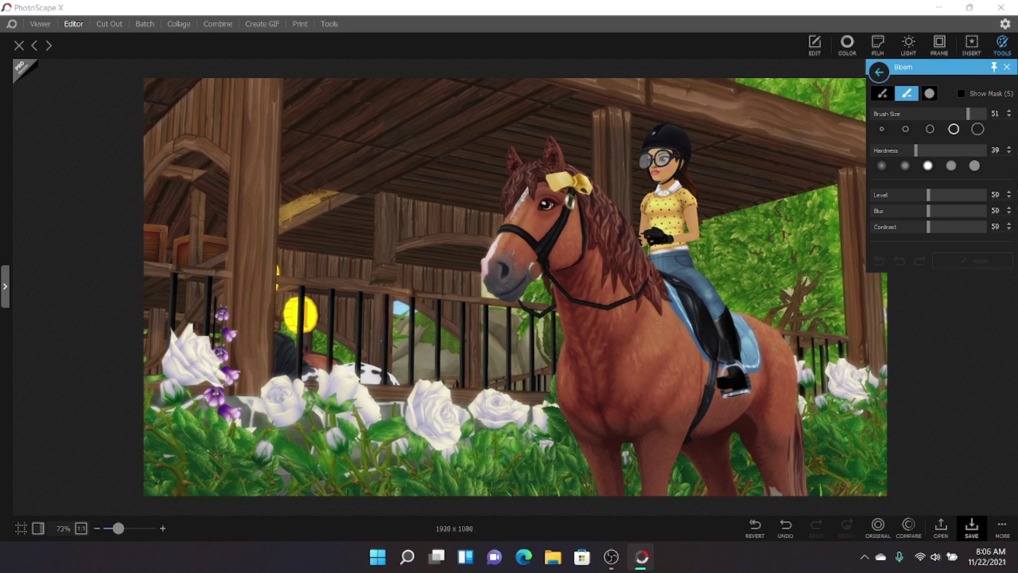
Step: Zoom in to 200% and brush Sharpen over the details of the horse's head and the areas around it
left_click(883, 67)
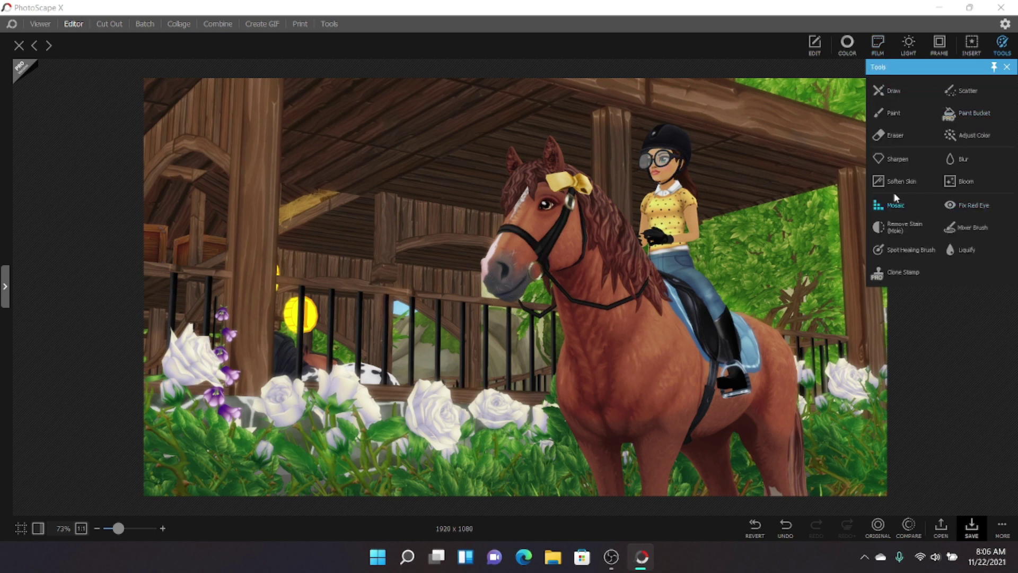
left_click(896, 159)
left_click_drag(119, 528, 190, 527)
left_click_drag(53, 485, 55, 478)
mouse_move(517, 273)
left_mouse_down()
mouse_move(401, 400)
mouse_move(399, 474)
mouse_move(443, 402)
mouse_move(393, 499)
mouse_move(387, 479)
mouse_move(378, 491)
mouse_move(368, 484)
mouse_move(391, 391)
mouse_move(457, 283)
mouse_move(378, 484)
left_mouse_up()
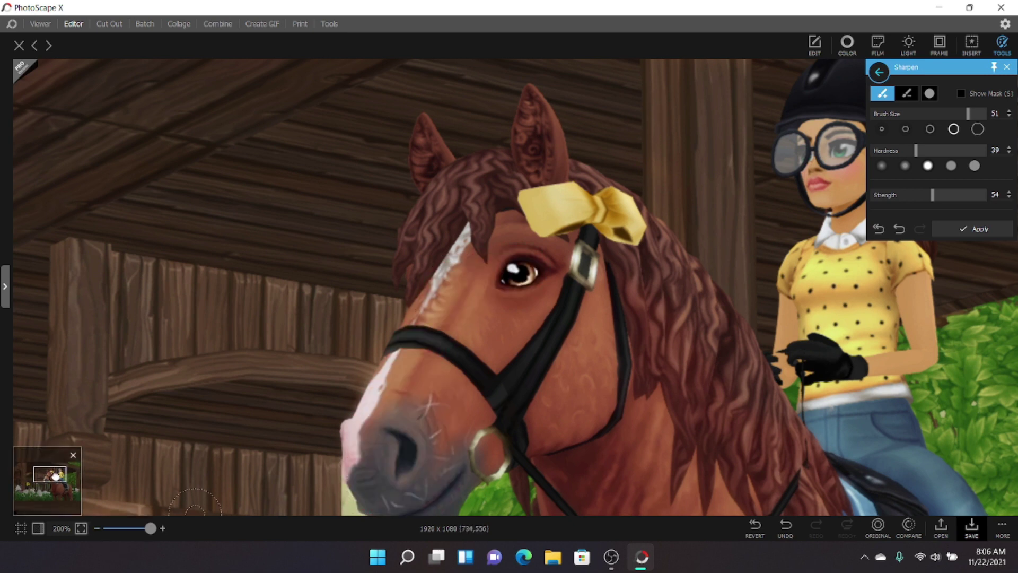
left_click_drag(55, 475, 54, 481)
mouse_move(493, 250)
left_mouse_down()
mouse_move(519, 235)
mouse_move(501, 255)
left_mouse_up()
left_click_drag(47, 482, 58, 488)
left_click_drag(307, 318, 440, 453)
Step: Sharpen the rider, the horse's body and the roses in the wider view, and apply the effect
left_click_drag(150, 528, 121, 528)
mouse_move(555, 129)
left_mouse_down()
mouse_move(636, 271)
mouse_move(669, 246)
left_mouse_up()
mouse_move(679, 192)
left_mouse_down()
mouse_move(723, 305)
mouse_move(793, 340)
mouse_move(833, 477)
left_mouse_up()
mouse_move(188, 305)
left_mouse_down()
mouse_move(142, 394)
mouse_move(509, 409)
mouse_move(530, 392)
left_mouse_up()
left_click(975, 229)
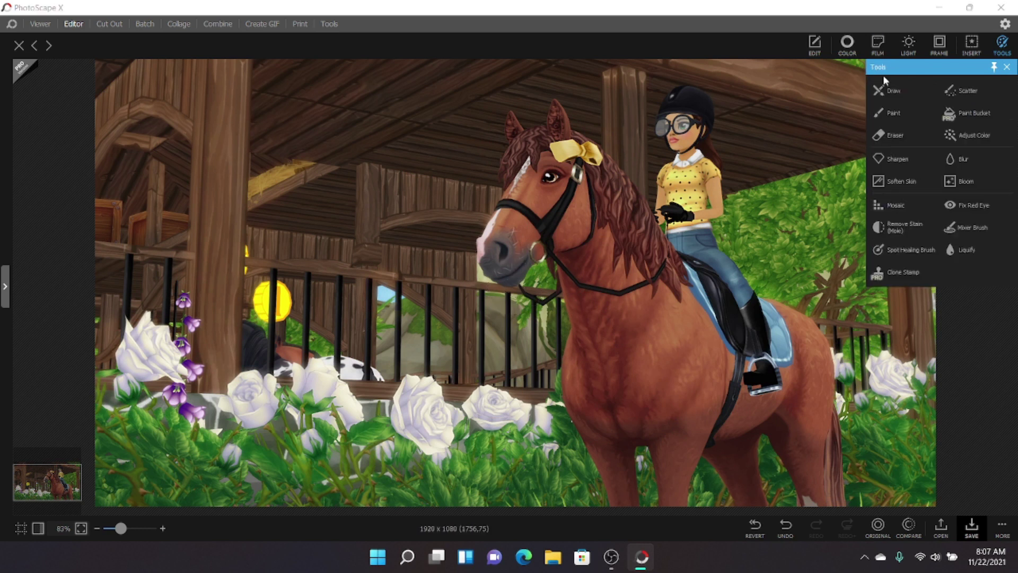
Step: Move the Blur settings clear of the photo and brush blur over the trees, posts and foliage behind the horse
left_click(957, 163)
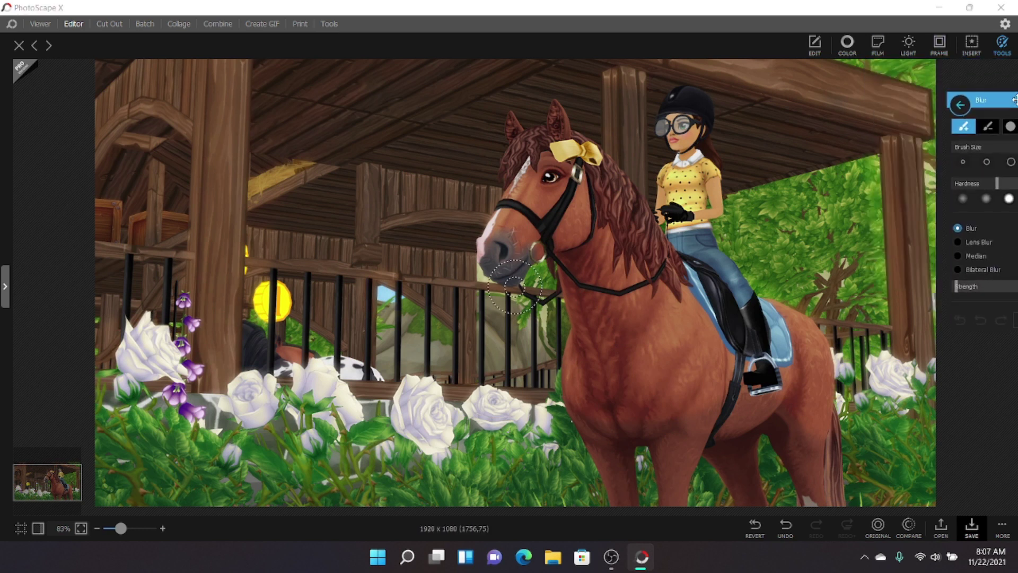
left_click_drag(878, 73, 888, 59)
mouse_move(849, 93)
left_mouse_down()
mouse_move(886, 107)
mouse_move(891, 86)
mouse_move(896, 148)
left_mouse_up()
mouse_move(851, 246)
left_mouse_down()
mouse_move(813, 240)
mouse_move(812, 218)
left_mouse_up()
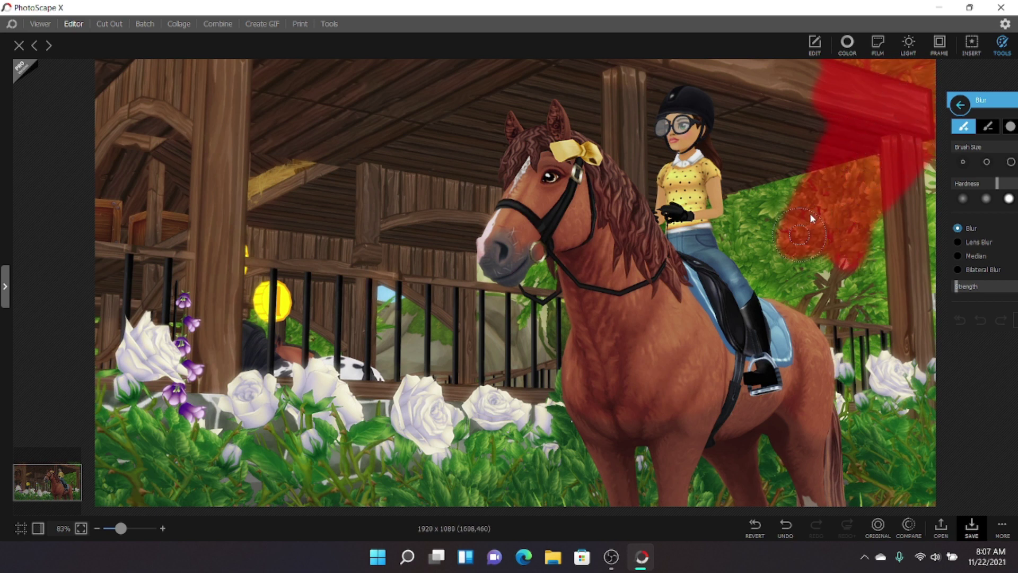
left_click_drag(750, 219, 758, 262)
mouse_move(868, 295)
left_mouse_down()
mouse_move(819, 321)
mouse_move(836, 215)
mouse_move(905, 170)
mouse_move(944, 319)
mouse_move(920, 440)
mouse_move(861, 318)
mouse_move(887, 484)
mouse_move(914, 468)
mouse_move(911, 498)
mouse_move(886, 469)
mouse_move(870, 477)
left_mouse_up()
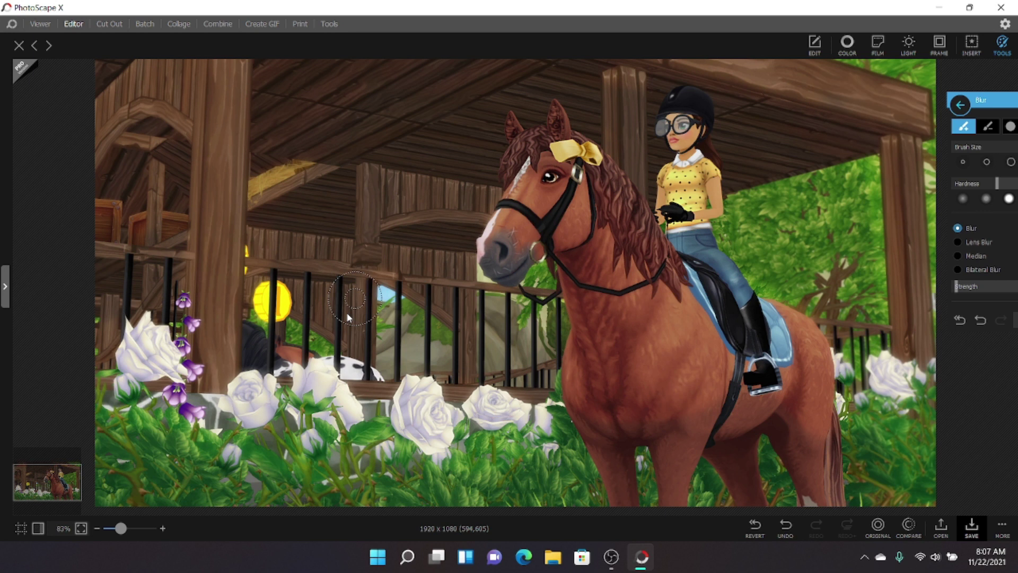
Step: Blur the stable interior, fence and lower foliage in front of the horse, apply the effect, and close the retouching tools
mouse_move(287, 321)
left_mouse_down()
mouse_move(364, 336)
mouse_move(93, 205)
mouse_move(159, 286)
mouse_move(157, 329)
left_mouse_up()
left_click_drag(275, 492, 184, 482)
mouse_move(371, 276)
left_mouse_down()
mouse_move(405, 296)
mouse_move(454, 299)
mouse_move(288, 173)
mouse_move(371, 214)
mouse_move(292, 94)
mouse_move(530, 101)
left_mouse_up()
mouse_move(350, 80)
left_mouse_down()
mouse_move(341, 150)
mouse_move(360, 225)
left_mouse_up()
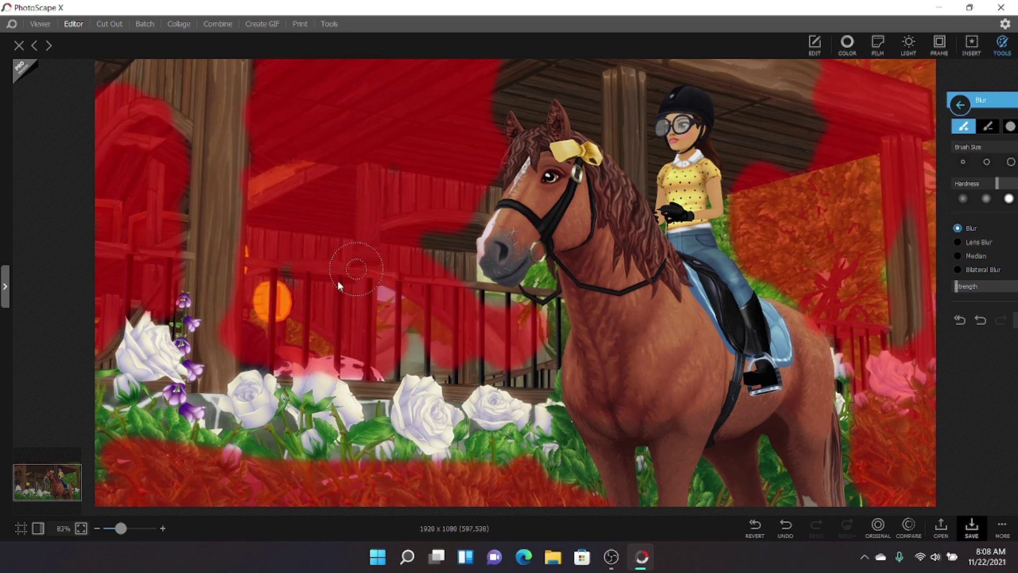
left_click_drag(328, 290, 332, 288)
mouse_move(338, 186)
left_mouse_down()
mouse_move(336, 267)
mouse_move(331, 255)
mouse_move(458, 278)
left_mouse_up()
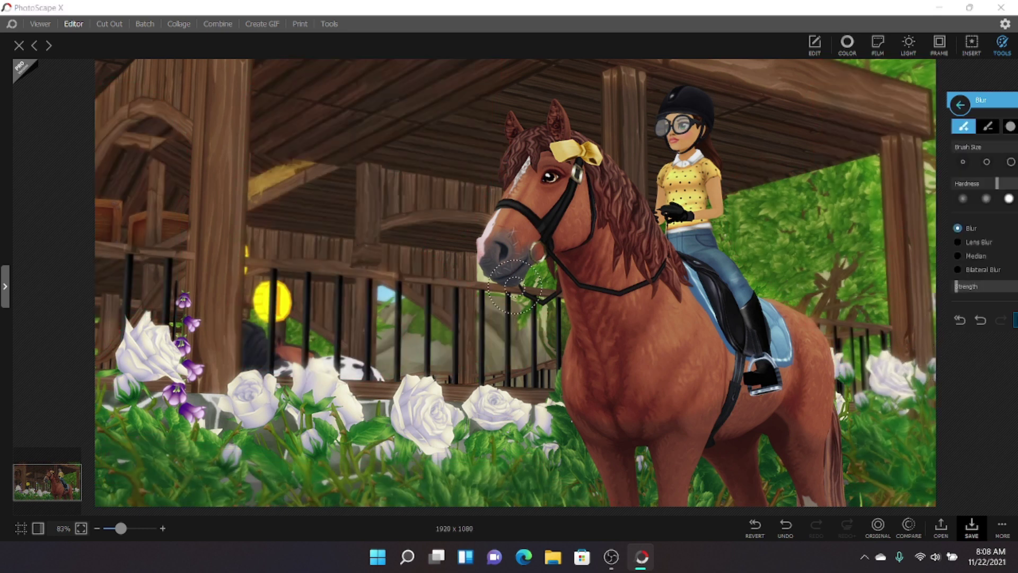
left_click(960, 105)
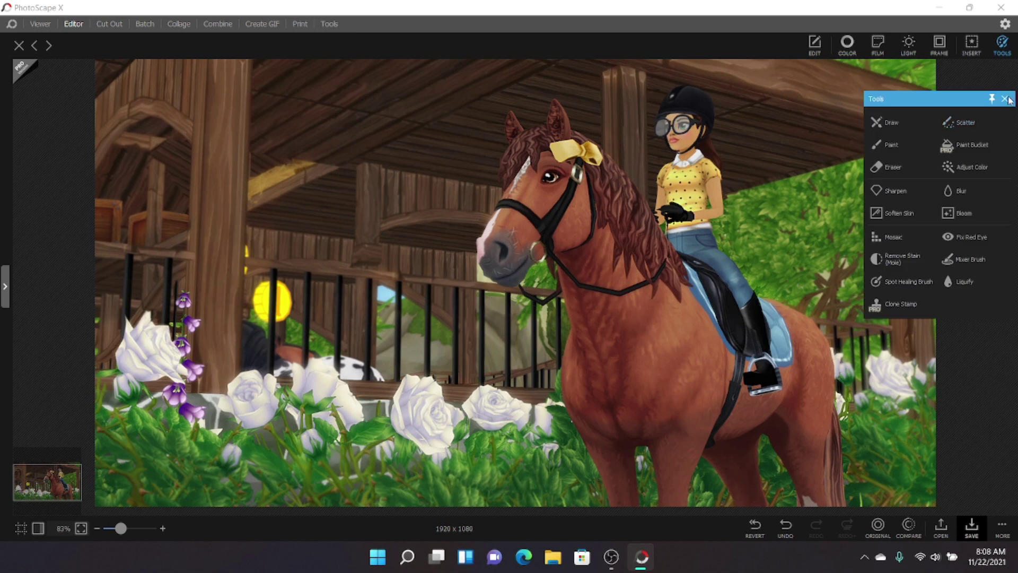
left_click(1006, 99)
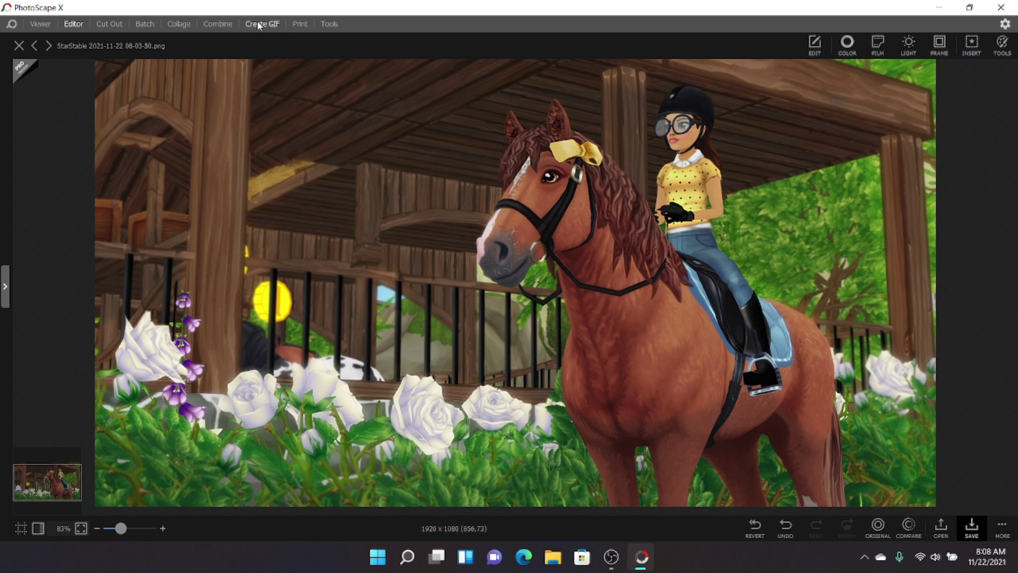
Step: Add lens flare 004 and place it on the stable roof edge above the rider, with brightness -57 and a slightly reduced scale
left_click(908, 44)
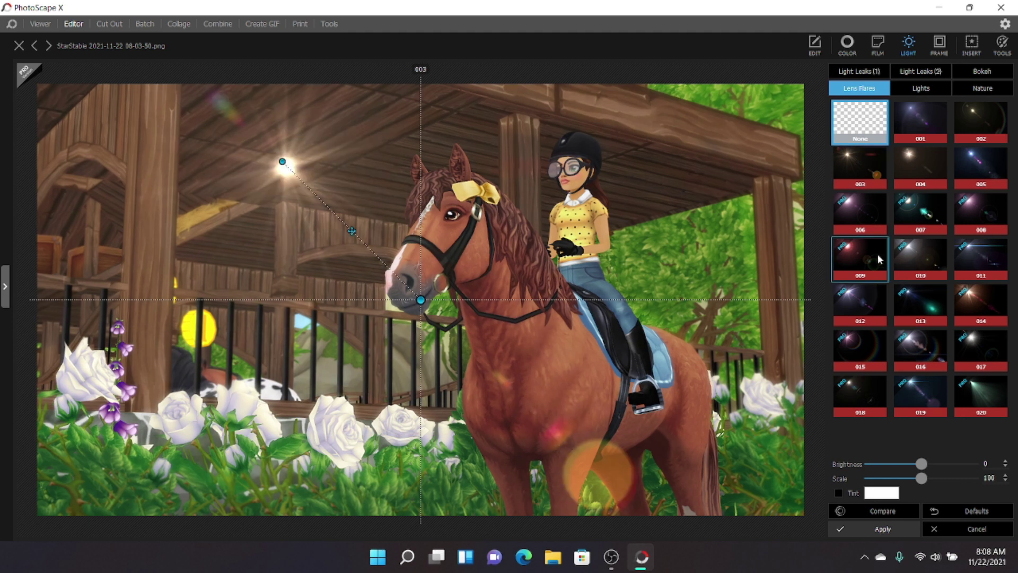
left_click(870, 162)
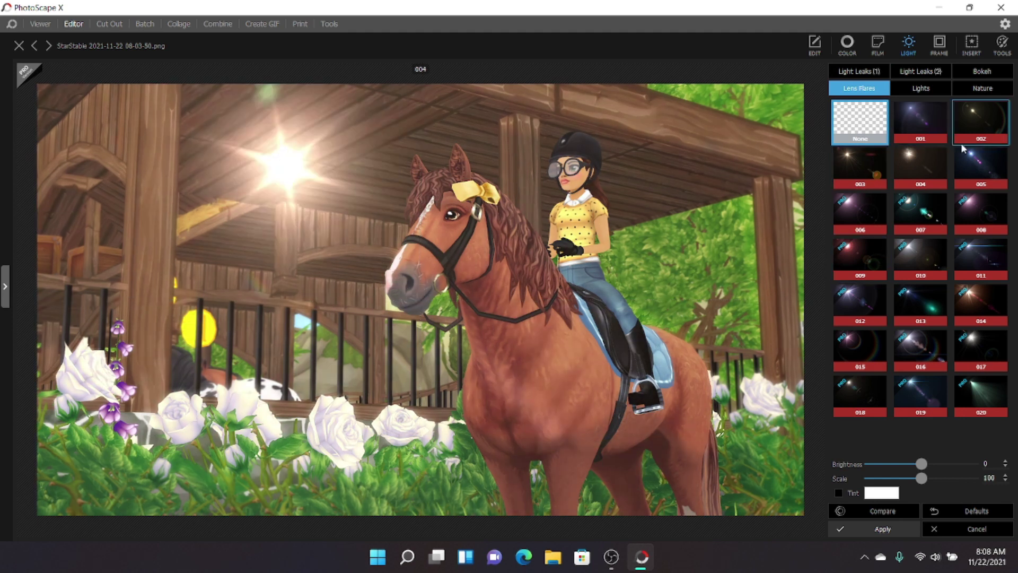
left_click(910, 164)
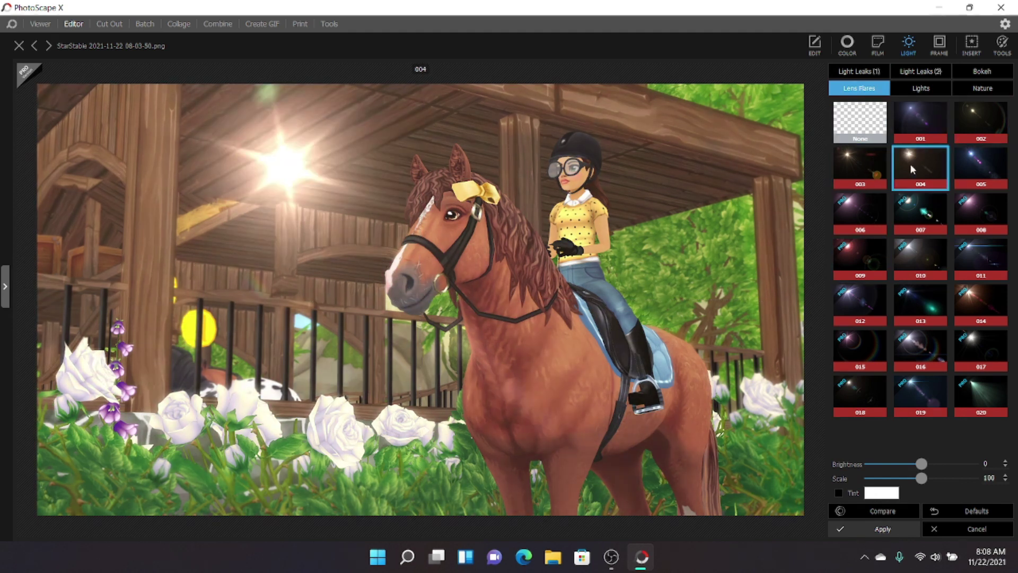
left_click_drag(284, 163, 658, 77)
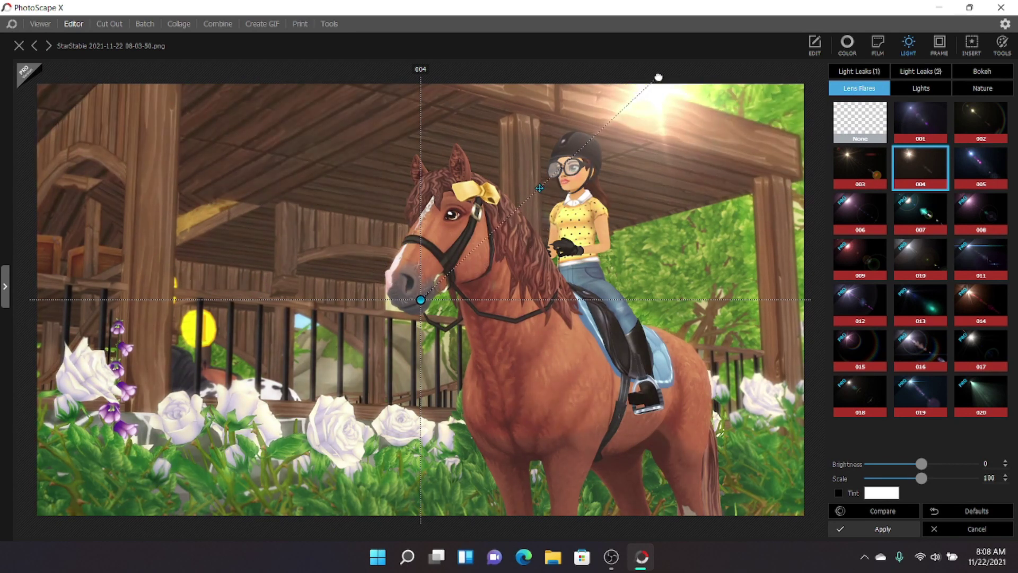
left_click_drag(421, 300, 139, 454)
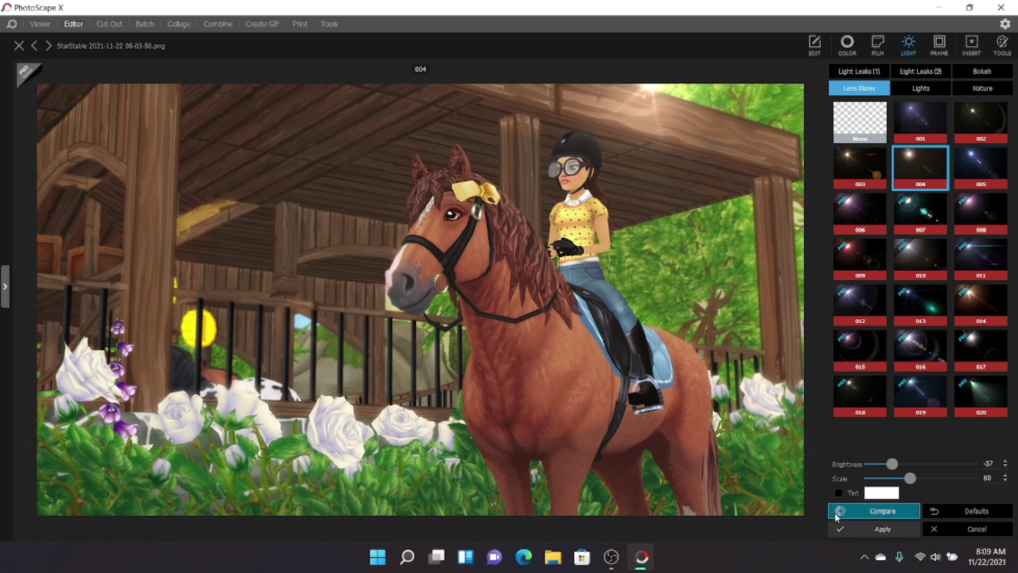
Step: Compare the photo with and without the lens flare and apply the effect
left_click(836, 515)
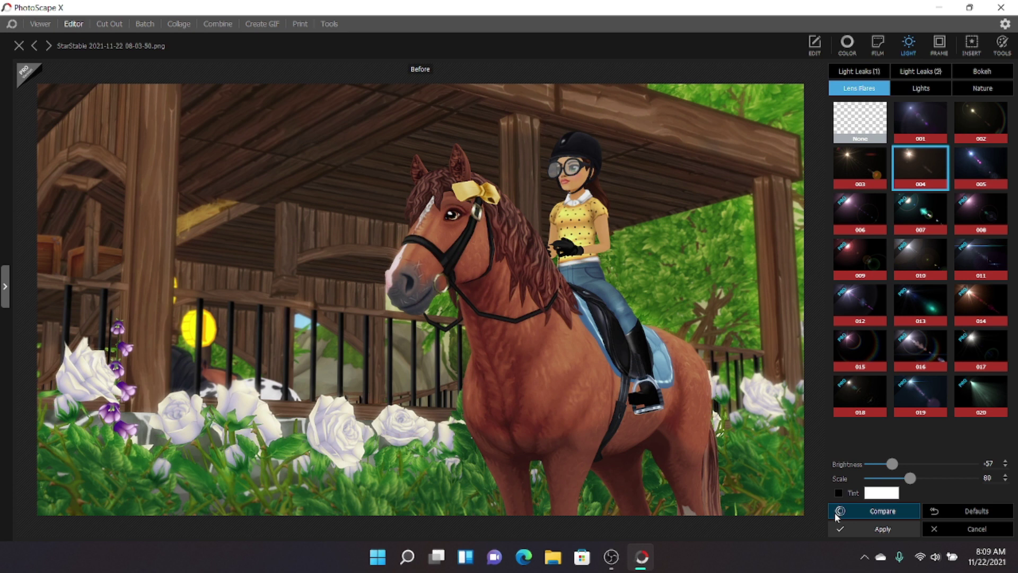
left_click(837, 515)
left_click(836, 514)
left_click(837, 514)
left_click(837, 515)
left_click(837, 514)
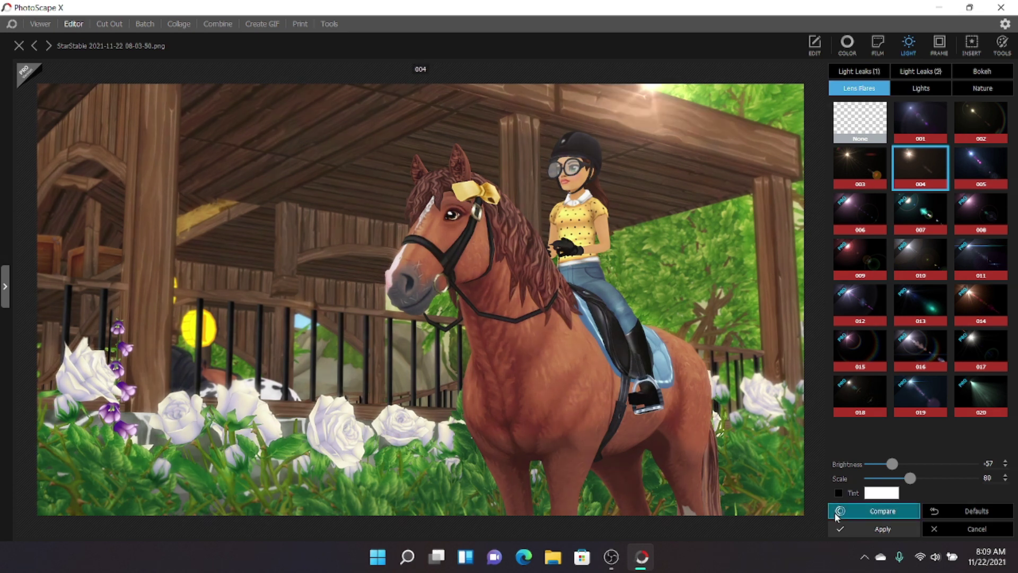
left_click(877, 528)
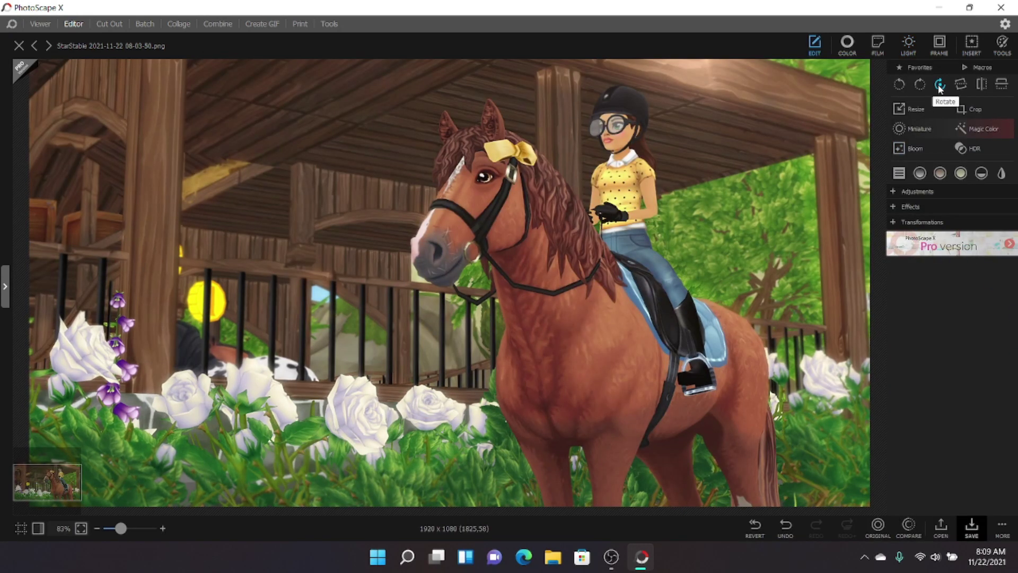
Step: Choose the filled rectangle and sample its colour from the horse's yellow bow
left_click(971, 46)
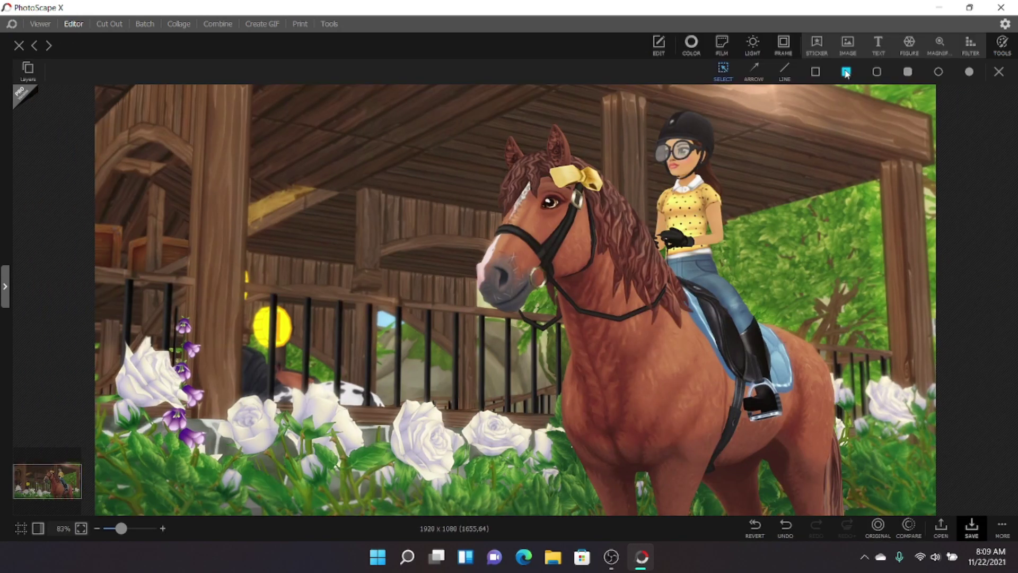
left_click(847, 73)
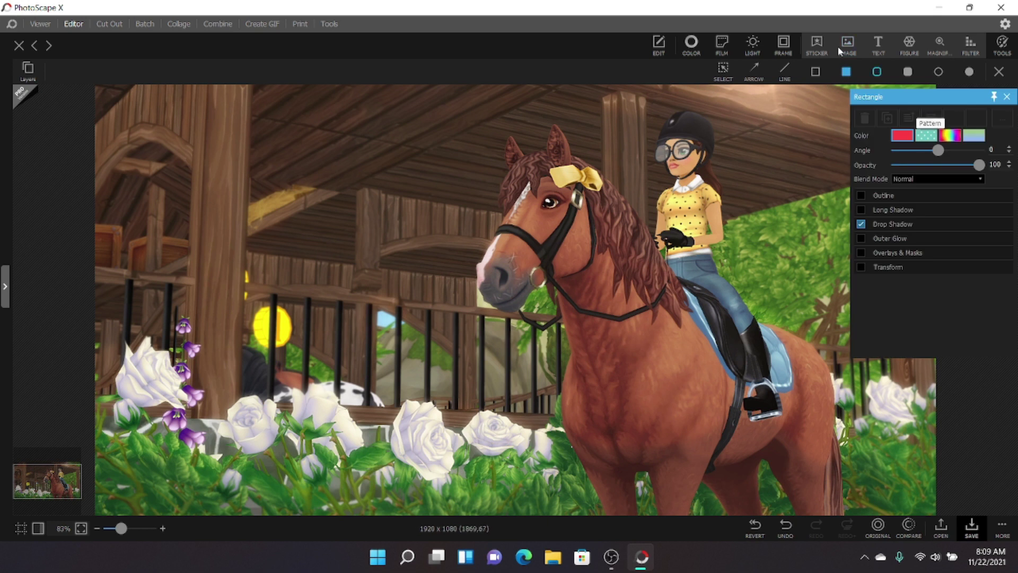
left_click(902, 136)
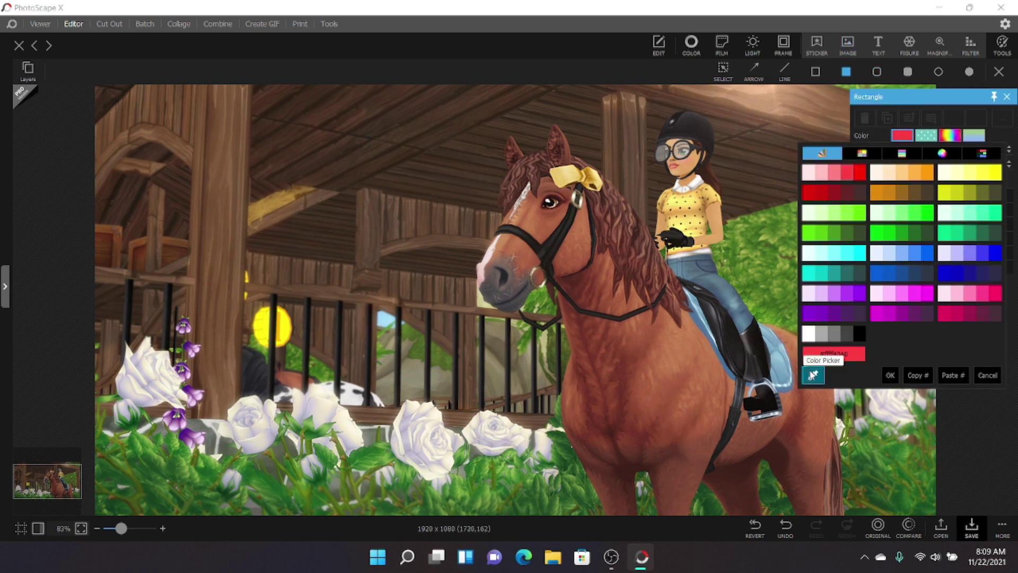
left_click(813, 375)
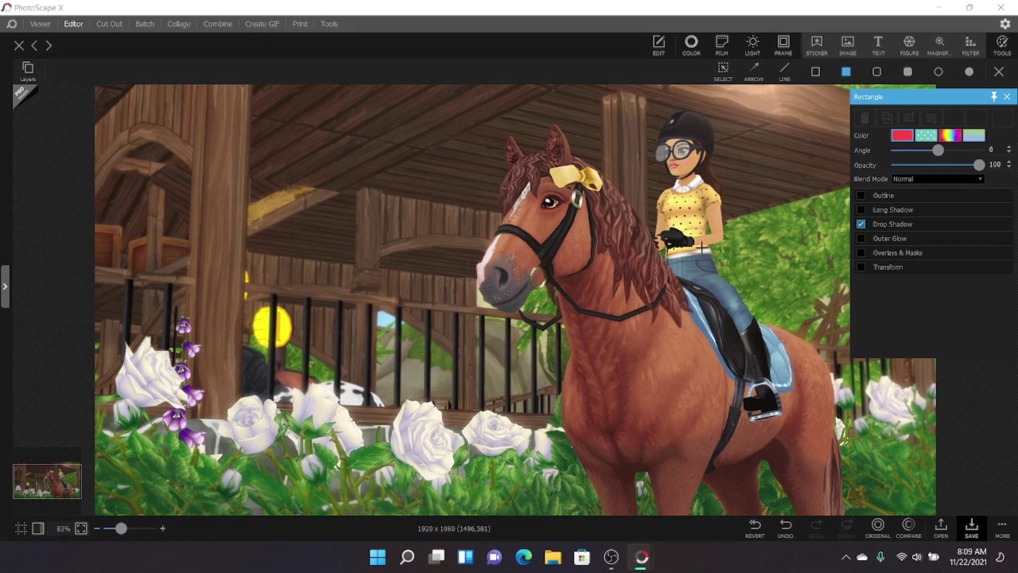
left_click(656, 272)
left_click(901, 137)
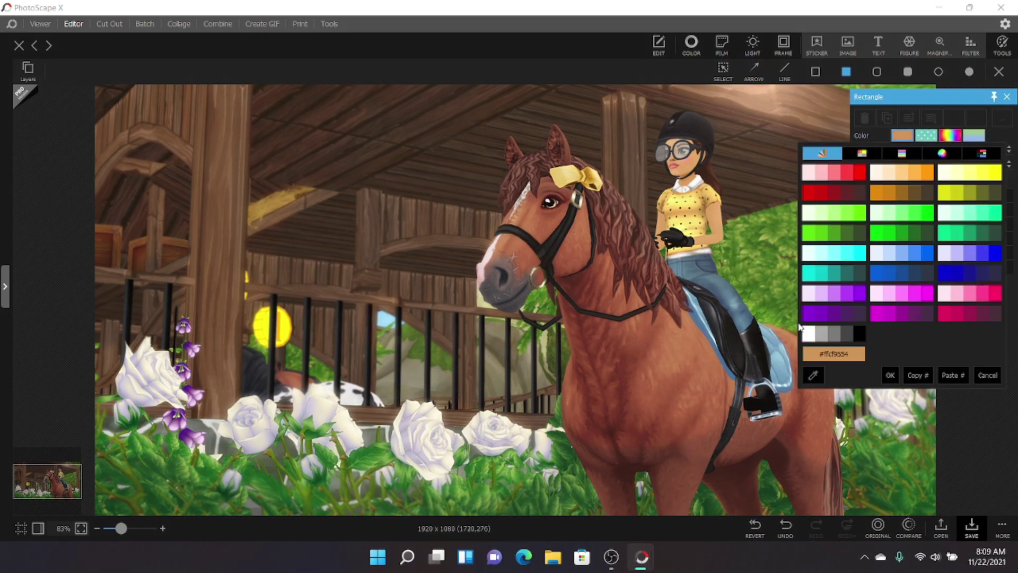
left_click(812, 375)
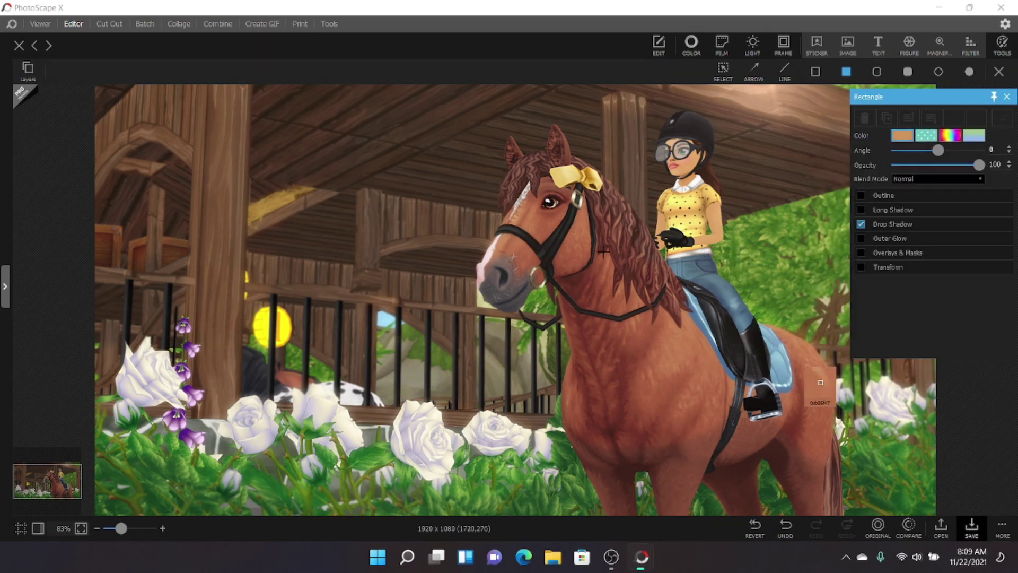
left_click(595, 182)
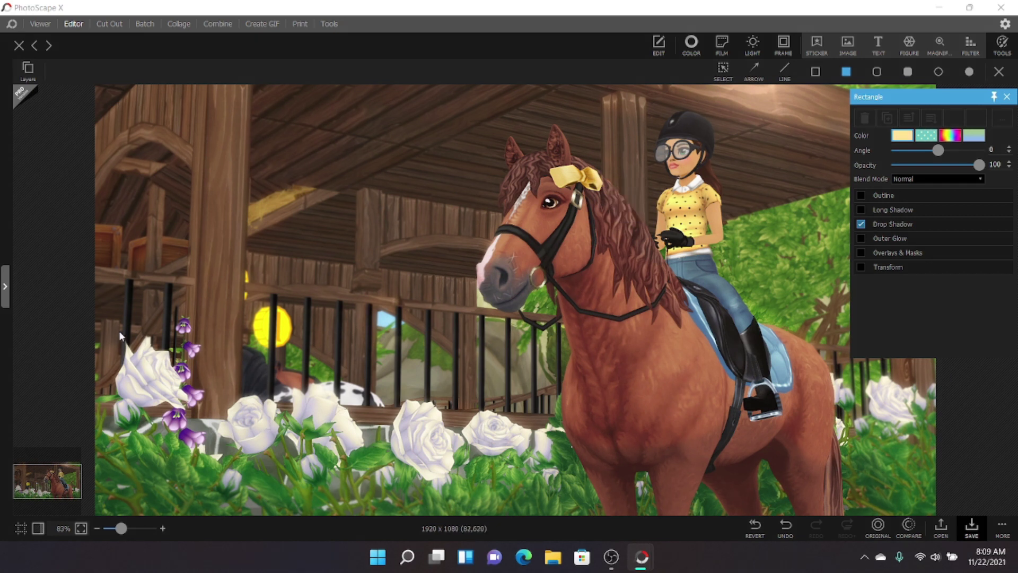
Step: Draw a yellow banner from the photo's left edge, move it up beside the fence tops and adjust its size
left_click_drag(96, 338, 410, 402)
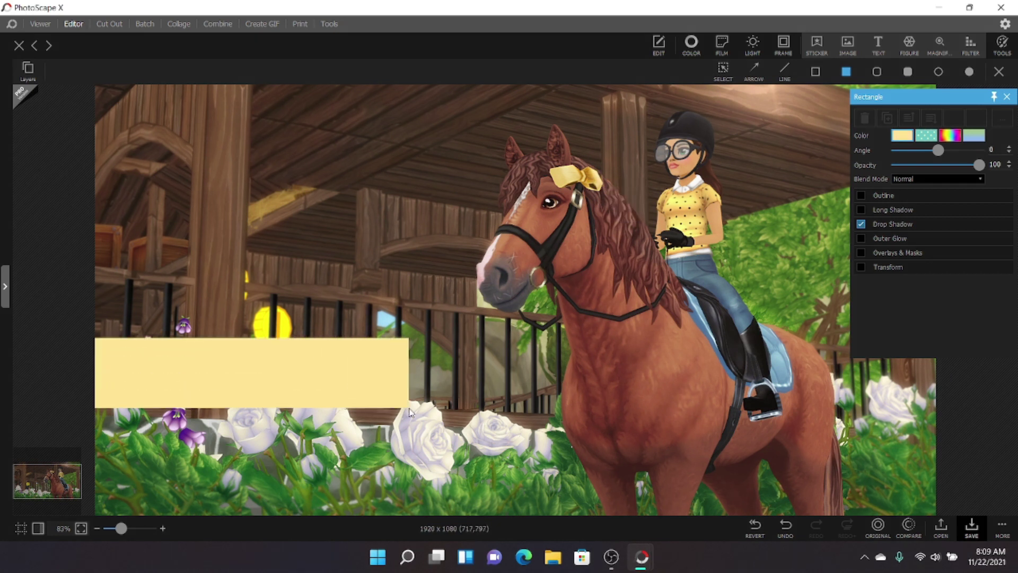
left_click_drag(280, 389, 253, 329)
left_click_drag(408, 310, 421, 311)
Step: Add the text "How I" in Script MT Bold and place it over the yellow banner
left_click(878, 45)
key("BackSpace")
type("How")
left_click_drag(551, 303, 197, 302)
type("I")
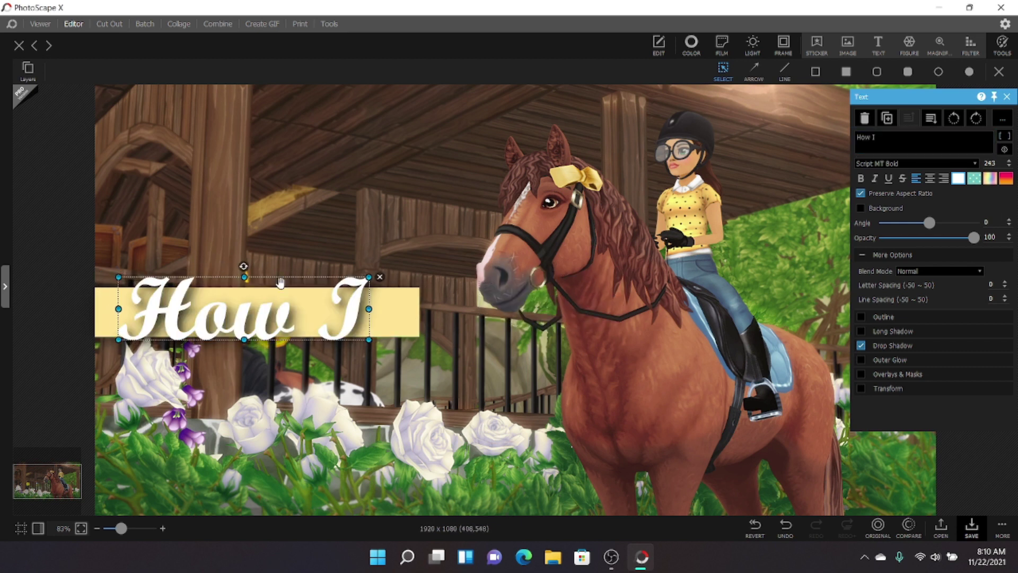
Step: Draw a second yellow banner below the first, starting at the photo's left edge, and make it slimmer
left_click(84, 440)
left_click_drag(88, 385, 392, 446)
left_click_drag(309, 441, 307, 427)
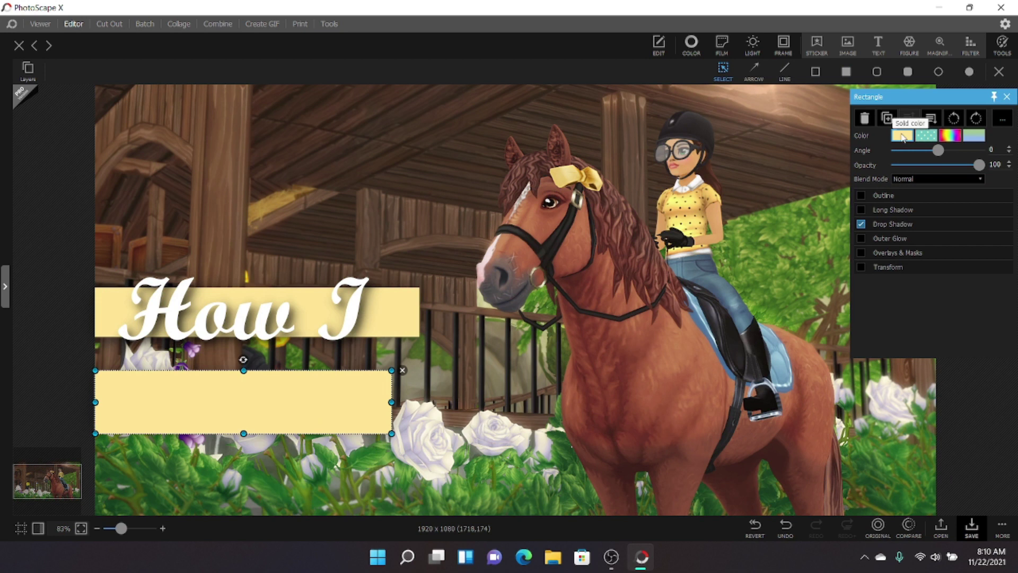
Step: Add the text "Thumbnail" enclosed in quotation marks and move it towards the lower banner
left_click(878, 45)
type("Thumbnail\"")
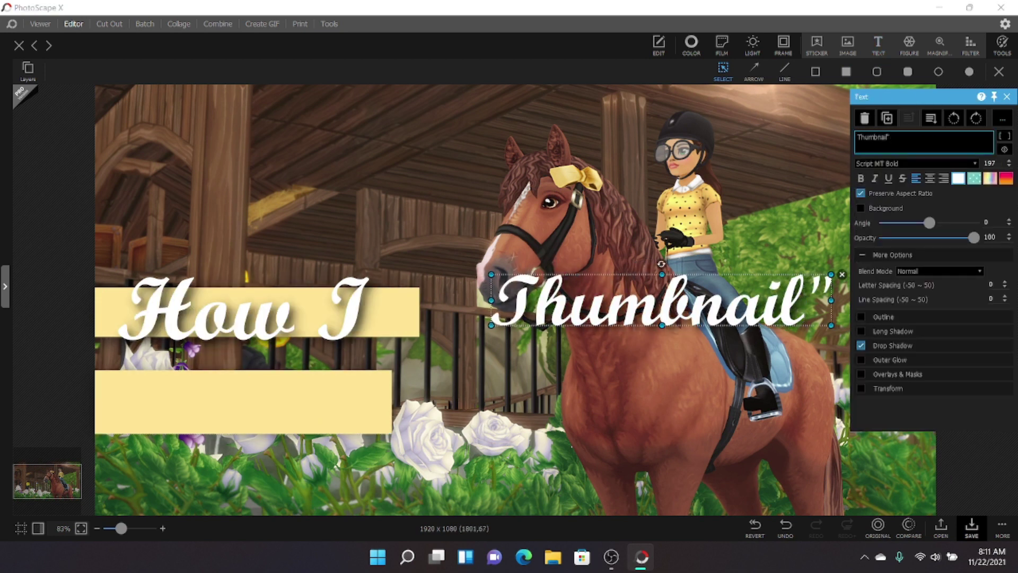
key("Home")
type("\"")
left_click_drag(709, 313, 296, 358)
Step: Widen and slim the lower banner and place the quoted "Thumbnail" text over it
left_click(359, 404)
left_click_drag(392, 402, 461, 402)
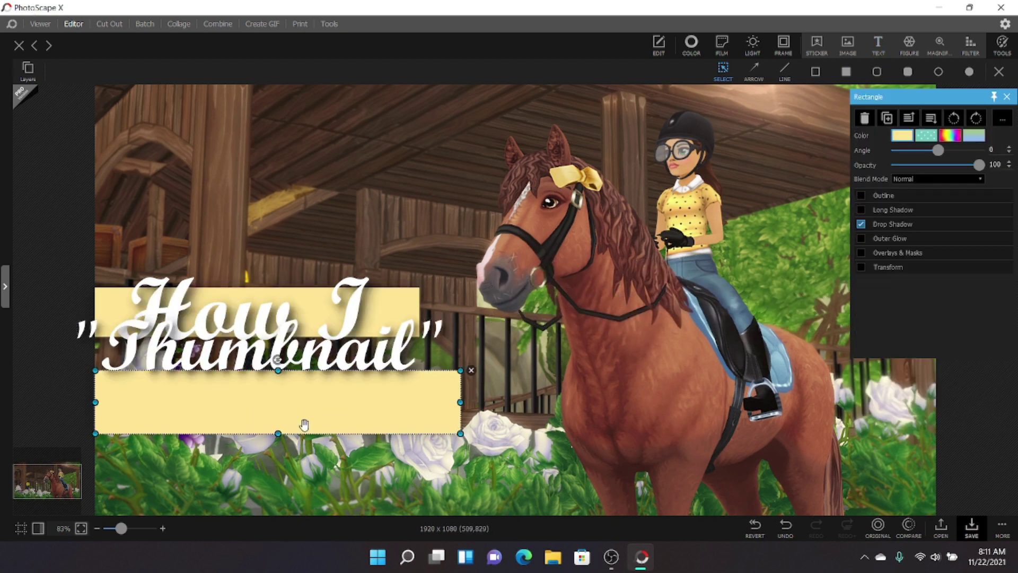
left_click_drag(278, 433, 278, 424)
left_click_drag(325, 355, 324, 405)
mouse_move(279, 374)
left_mouse_down()
mouse_move(285, 382)
mouse_move(278, 377)
left_mouse_up()
Step: Shorten the upper banner so it ends just past the "How I" text
left_click(293, 371)
left_click(424, 350)
left_click(282, 415)
left_click(274, 329)
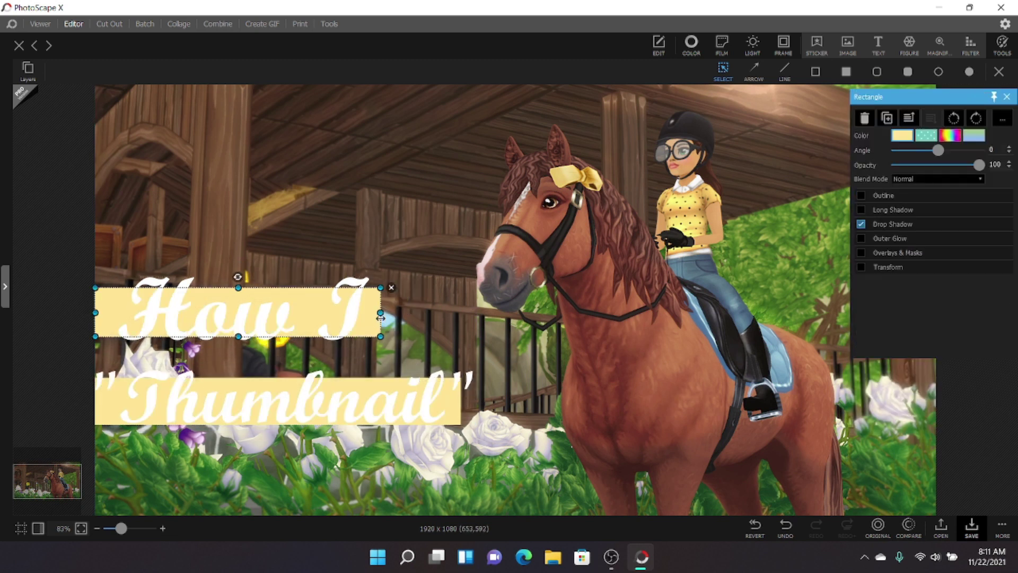
Step: Enlarge the quoted "Thumbnail" text and extend the banner behind it to match
left_click(282, 403)
left_click_drag(471, 374, 523, 368)
left_click(293, 379)
left_click_drag(461, 378, 490, 371)
left_click(425, 350)
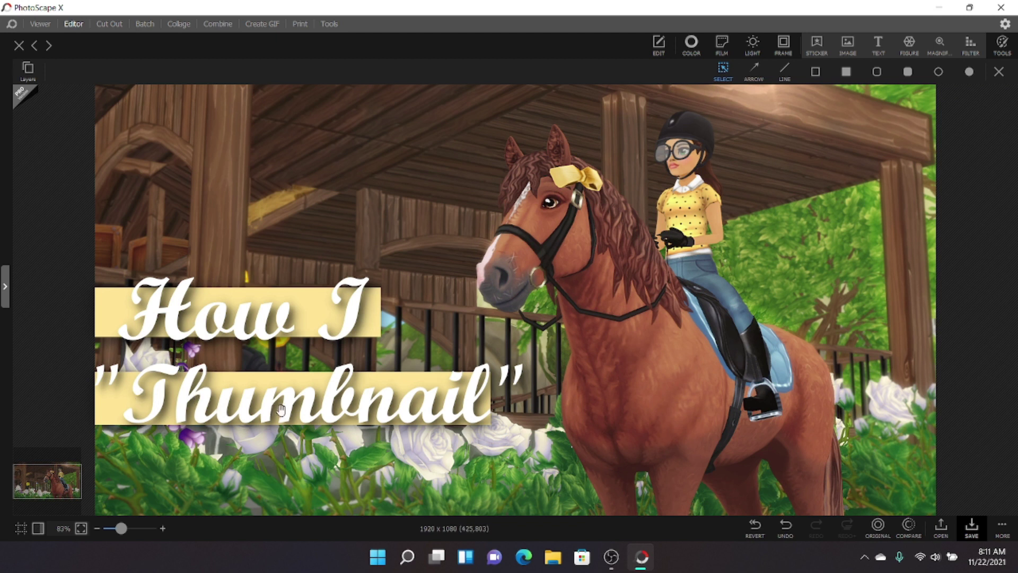
left_click(878, 45)
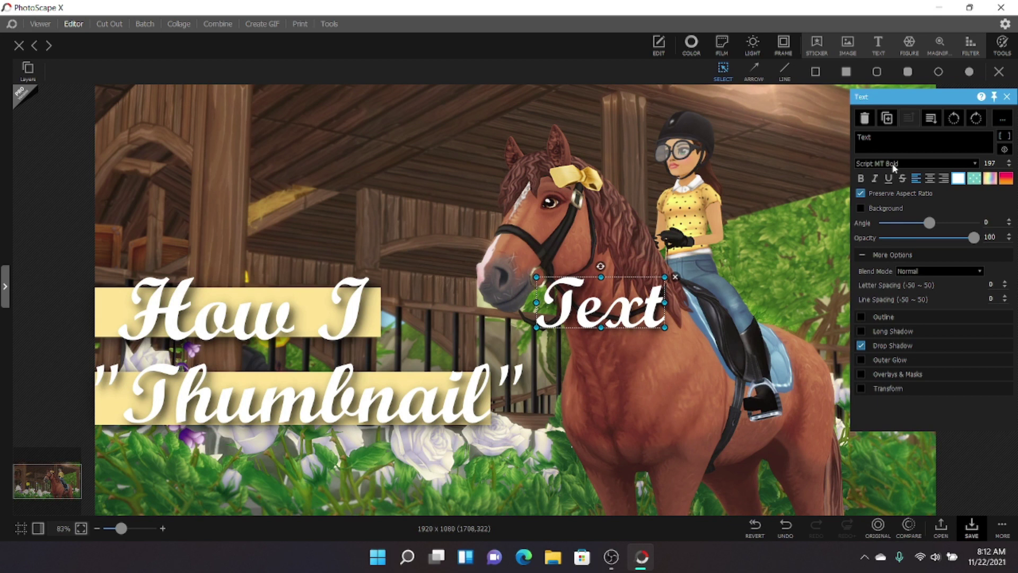
right_click(595, 311)
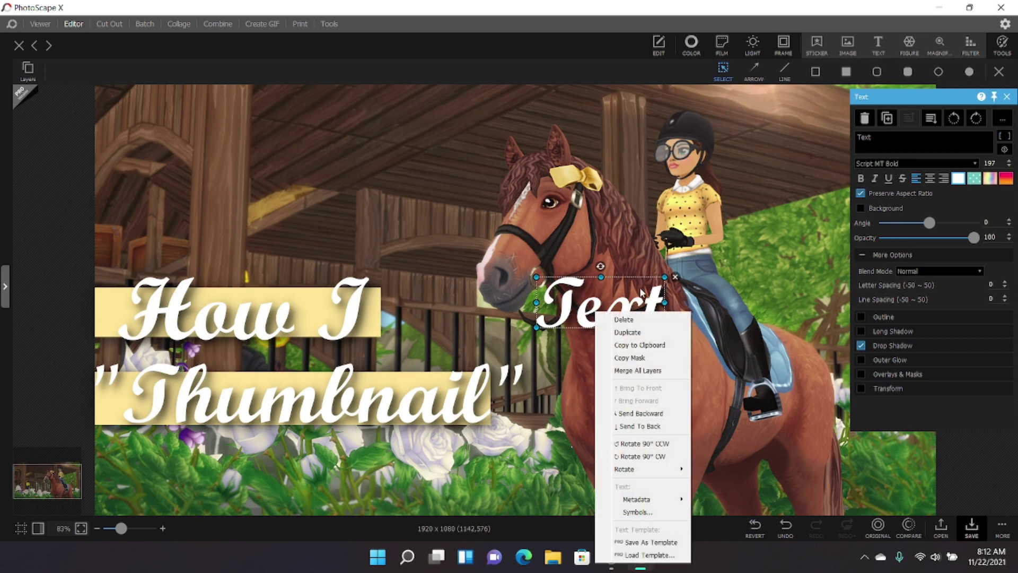
left_click(642, 320)
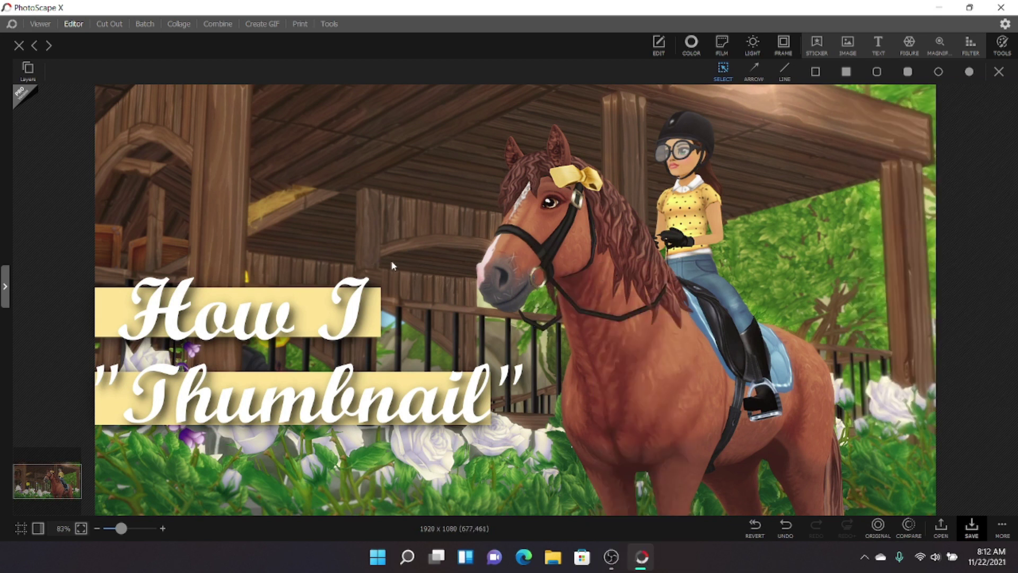
Step: Insert the Logo1-2019 image from the Thumbnail Items folder, scale it to 47.9% and place it above the "How I" banner
left_click(848, 44)
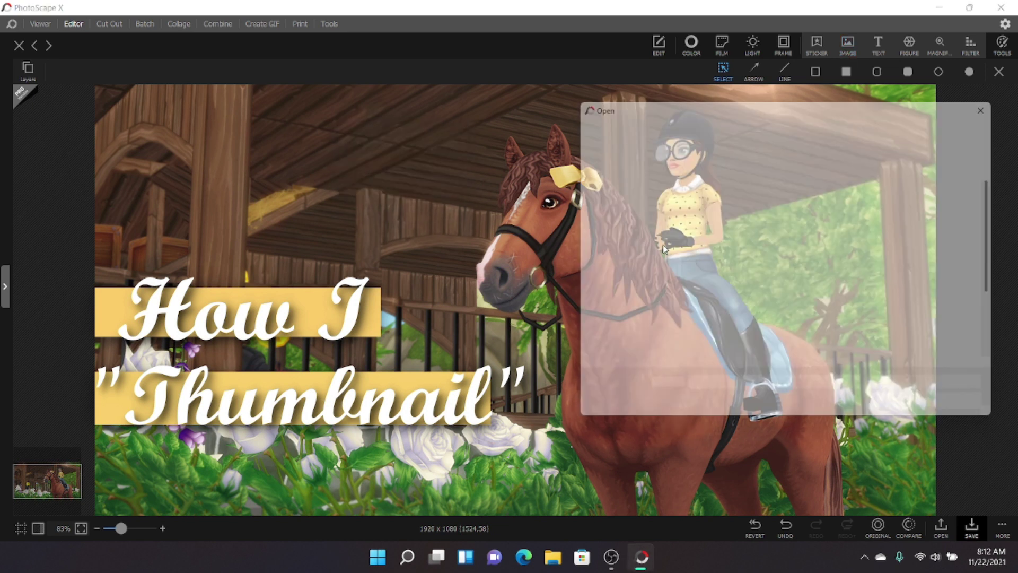
scroll(764, 268, "down", 2)
scroll(764, 268, "up", 2)
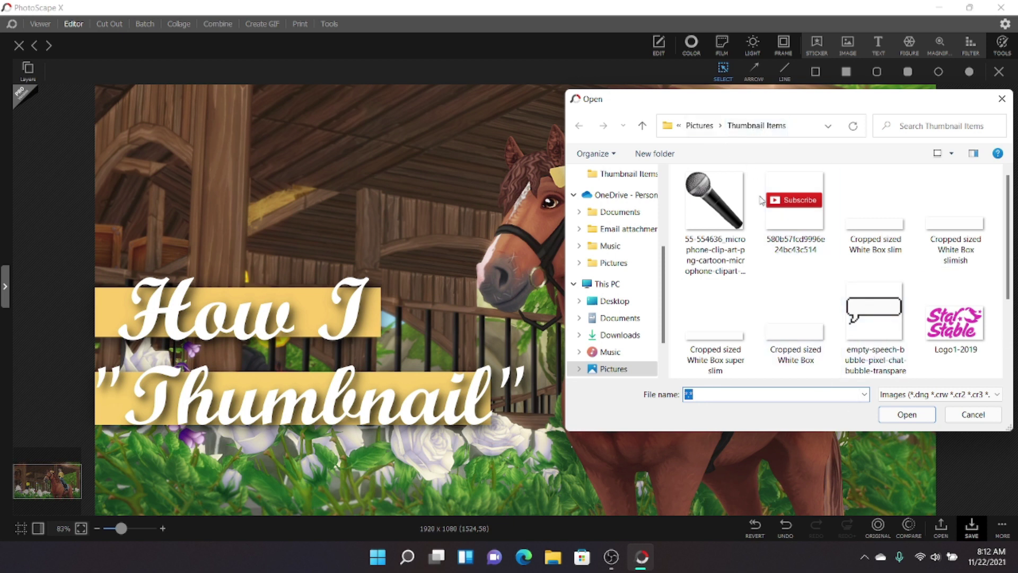
double_click(978, 337)
left_click_drag(390, 202, 377, 186)
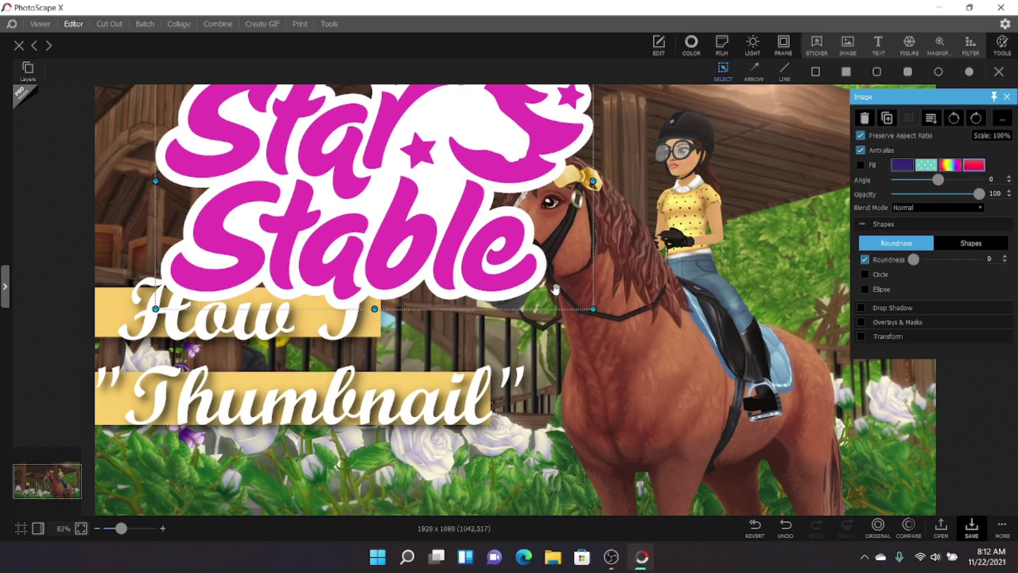
left_click_drag(592, 307, 376, 219)
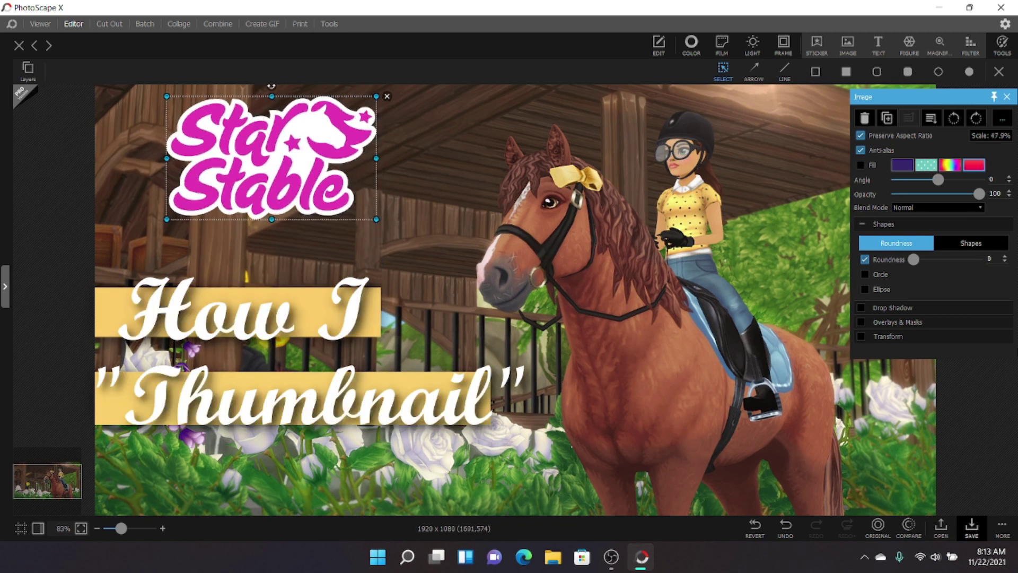
Step: Enable Fill and Drop Shadow on the Star Stable logo
left_click(860, 165)
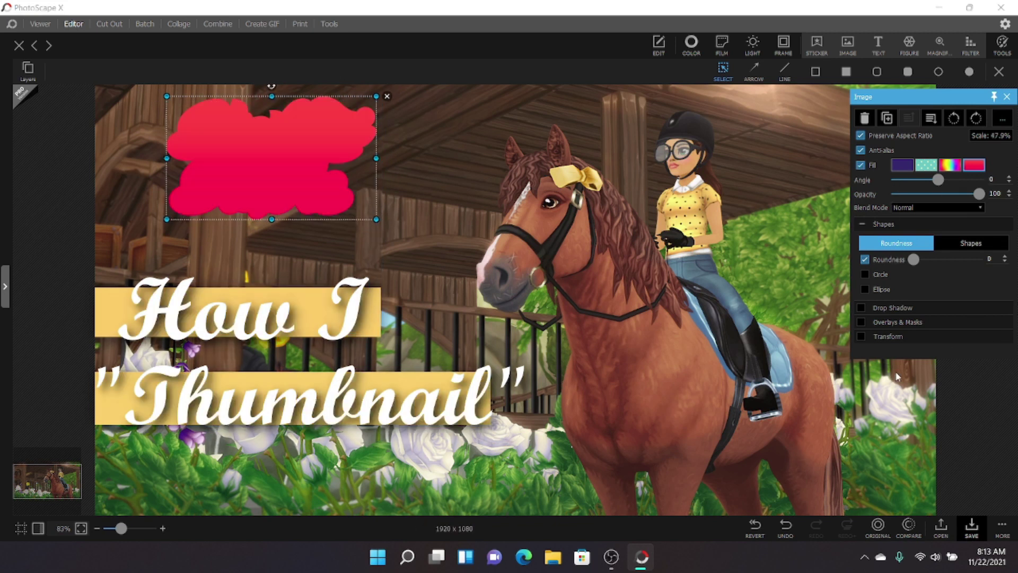
left_click(860, 310)
Step: Recolour the logo's gradient fill from the yellow of the rider's shirt to the blue of the saddle pad, sampling both colours from the photo
left_click(974, 165)
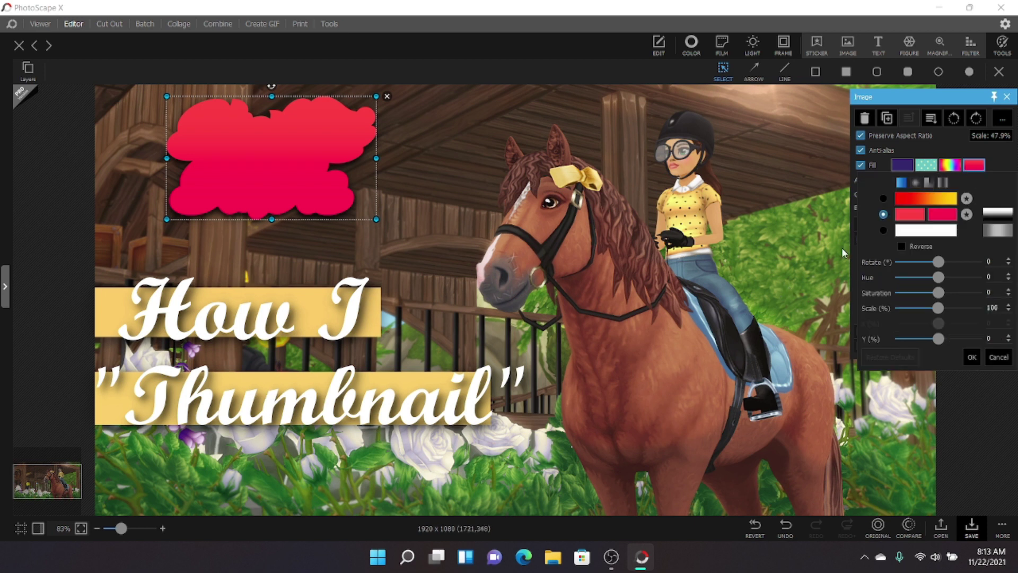
left_click(910, 217)
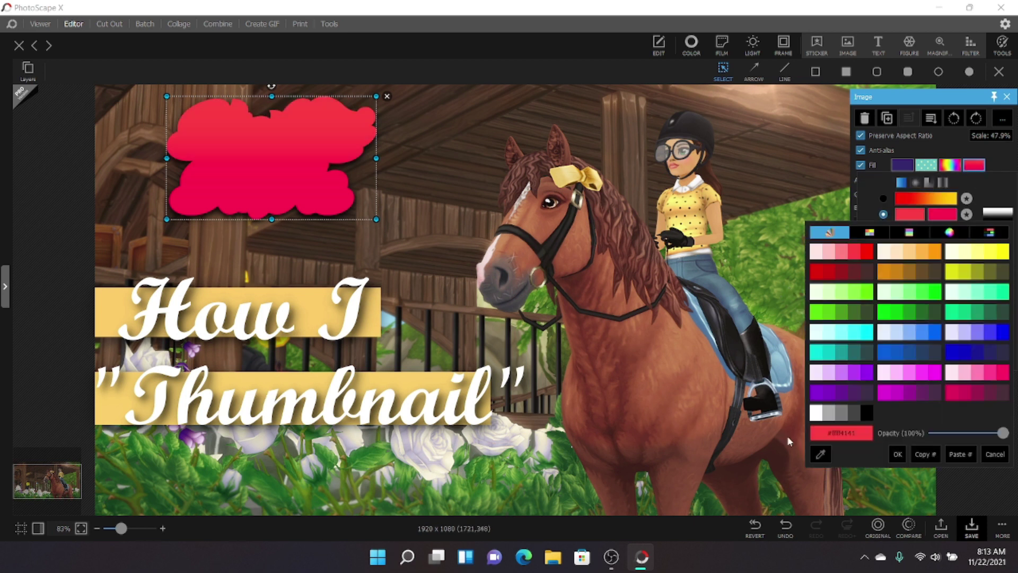
left_click(814, 455)
left_click(696, 197)
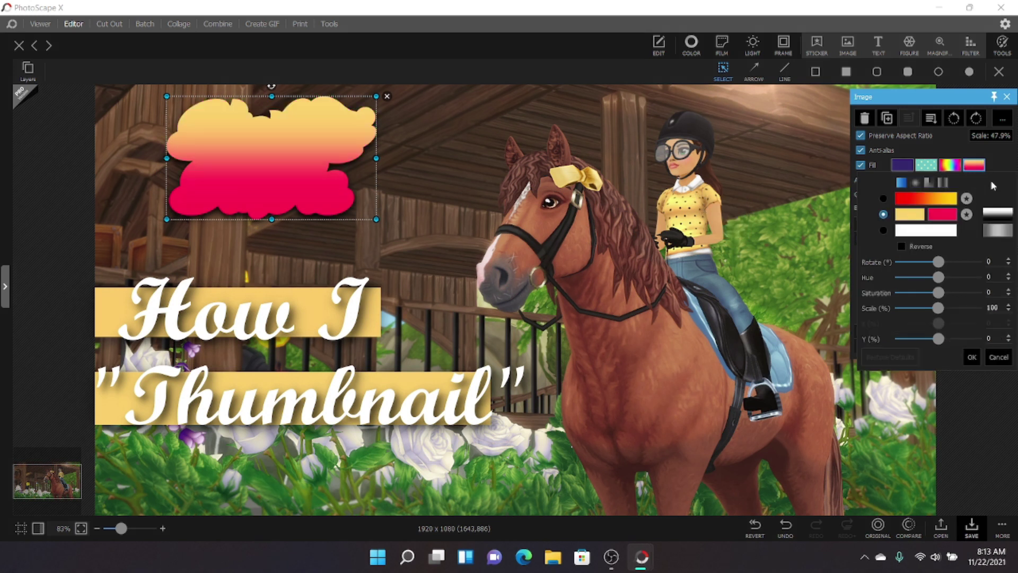
left_click(936, 217)
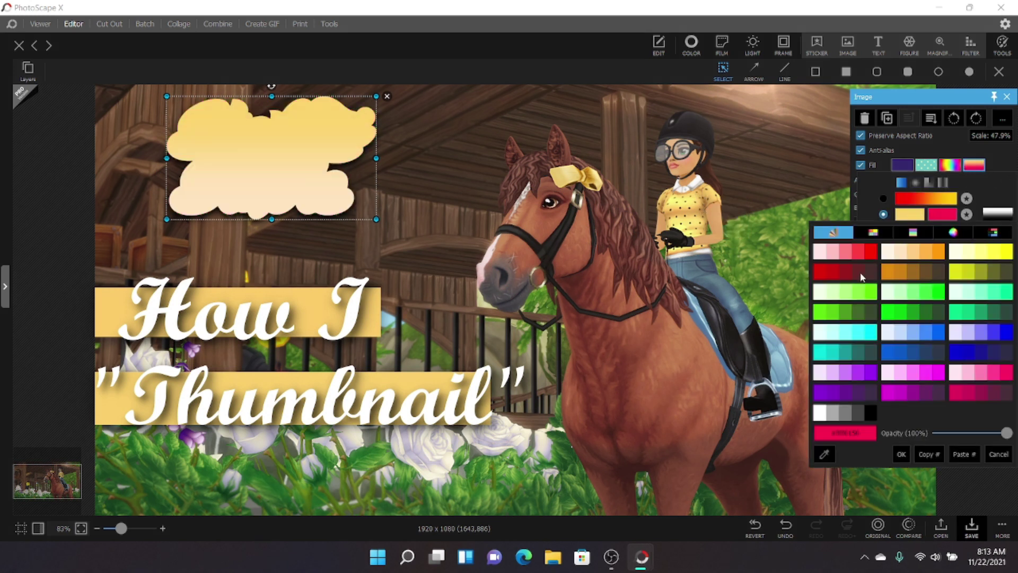
left_click(814, 455)
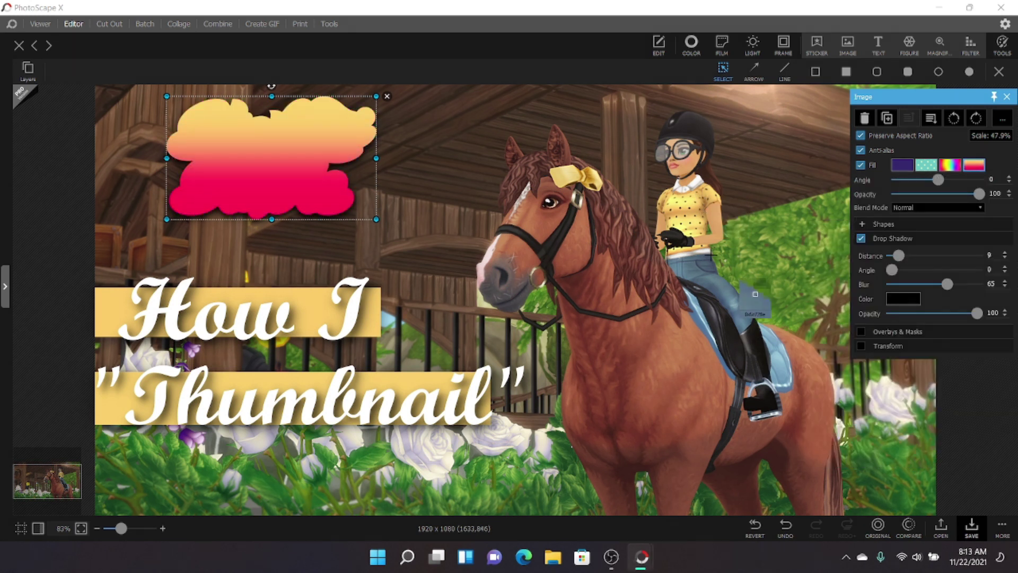
left_click(704, 314)
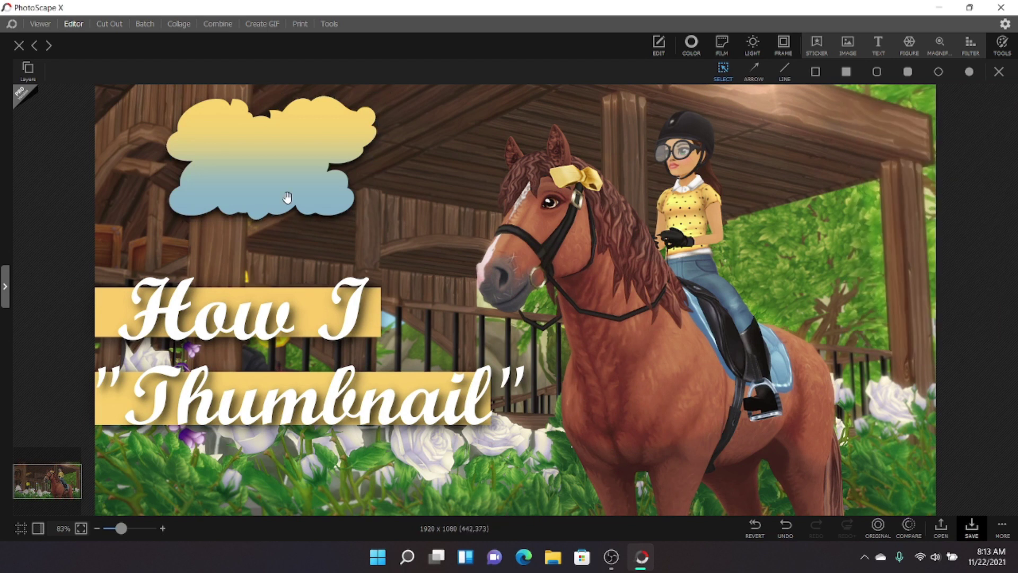
Step: Tilt the gradient logo shape slightly anticlockwise, scale it down and place it in the photo's upper right corner
left_click_drag(270, 85, 267, 86)
left_click_drag(257, 151, 251, 153)
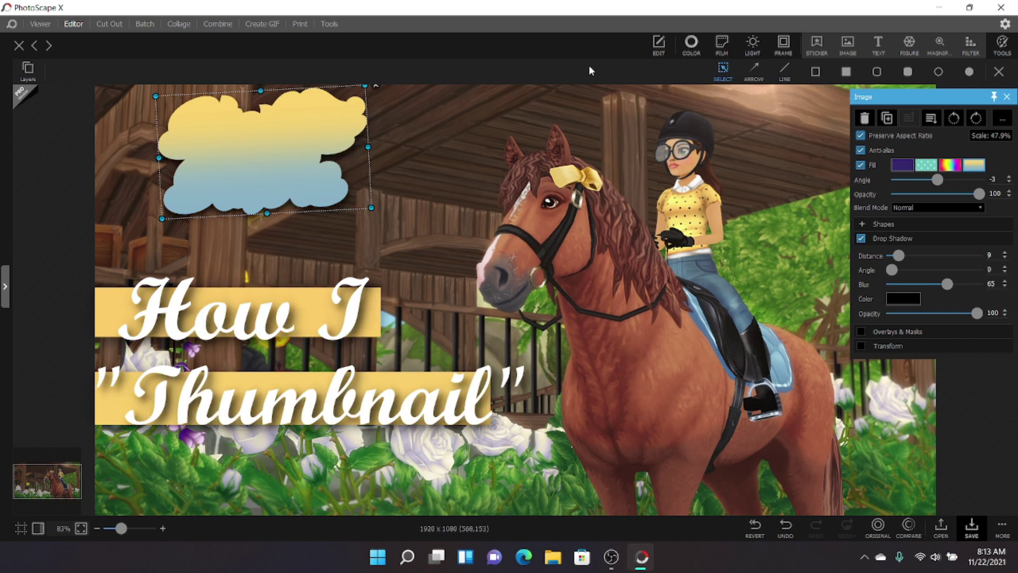
left_click_drag(927, 97, 348, 276)
left_click_drag(278, 116, 839, 144)
left_click_drag(820, 107, 836, 108)
left_click_drag(814, 171, 825, 144)
left_click_drag(721, 196, 777, 174)
left_click_drag(812, 154, 785, 160)
left_click_drag(846, 91, 838, 90)
left_click_drag(758, 193, 776, 170)
left_click(428, 275)
Step: Insert the white Logo1-2019-cutout image from the Thumbnail Items folder and move it towards the gradient logo shape
left_click(847, 45)
scroll(586, 397, "down", 1)
double_click(427, 416)
left_click_drag(597, 317, 681, 247)
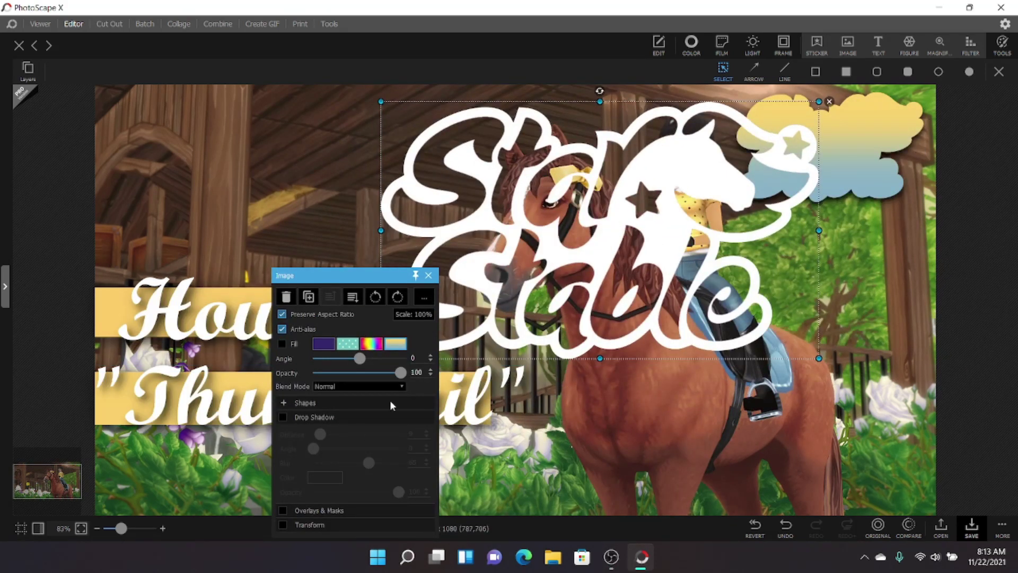
Step: Scale down the white Star Stable cutout and align it exactly over the gradient logo shape
left_click_drag(381, 100, 527, 187)
left_click_drag(658, 278, 817, 150)
left_click_drag(688, 229, 834, 143)
left_click_drag(934, 106, 881, 137)
left_click_drag(780, 175, 735, 202)
left_click_drag(822, 132, 822, 132)
left_click(675, 84)
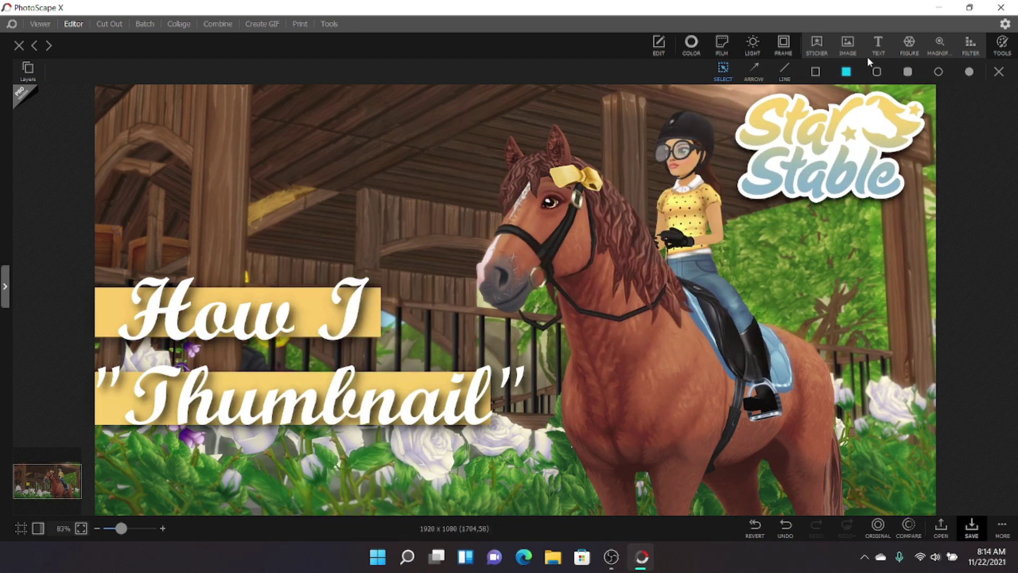
left_click(848, 45)
scroll(483, 381, "down", 3)
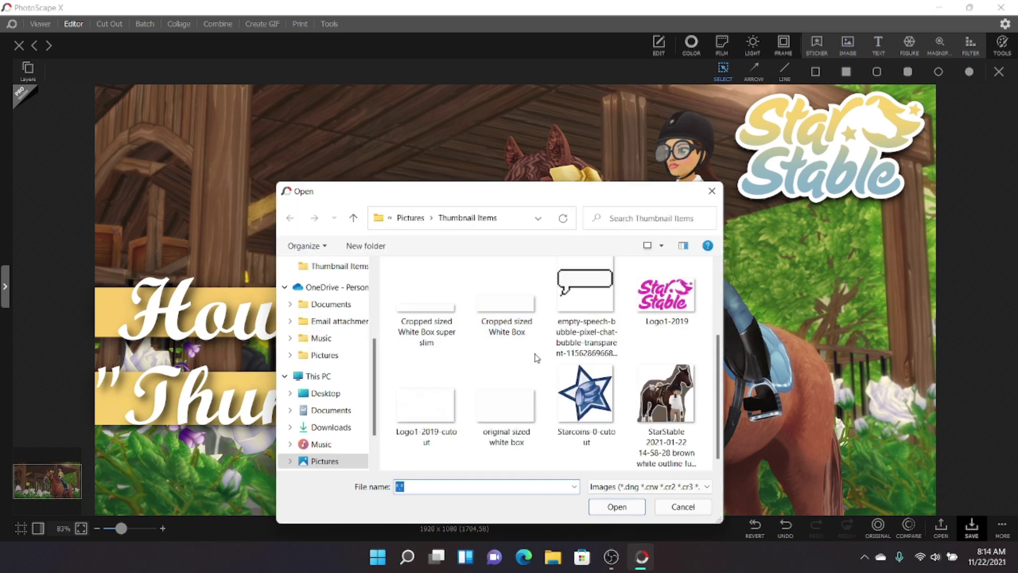
scroll(483, 413, "up", 2)
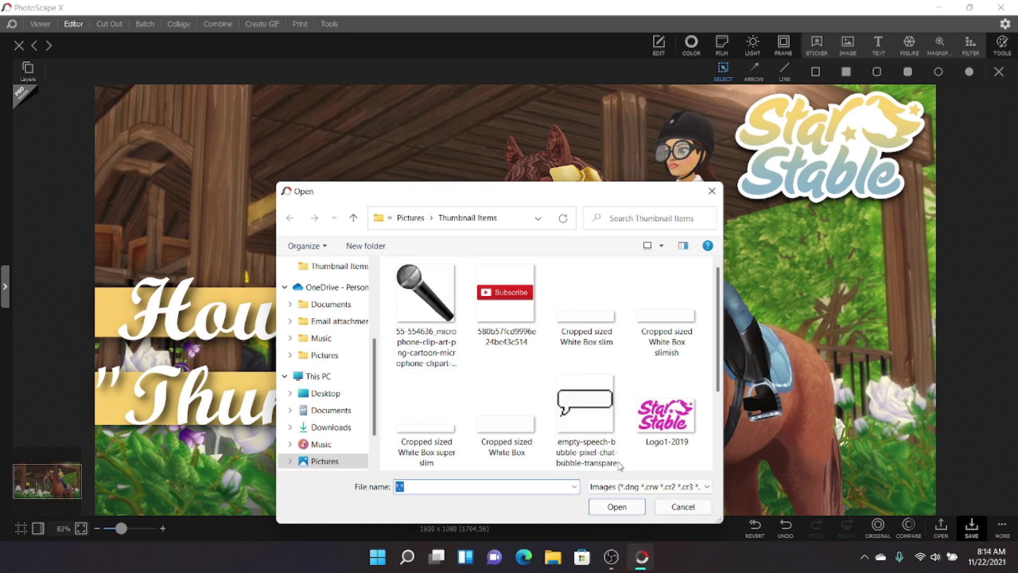
scroll(590, 366, "down", 1)
scroll(591, 366, "down", 2)
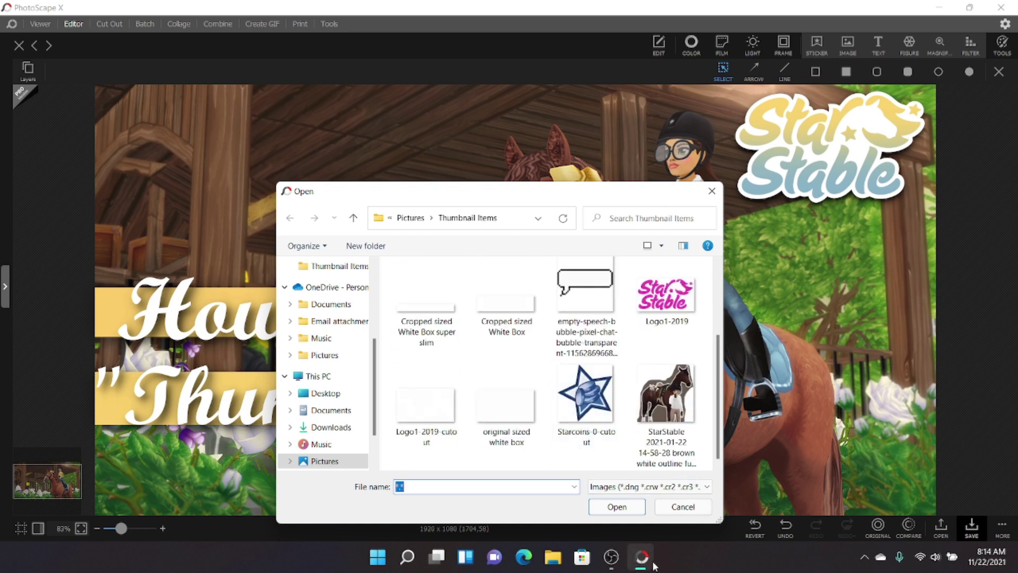
mouse_move(632, 569)
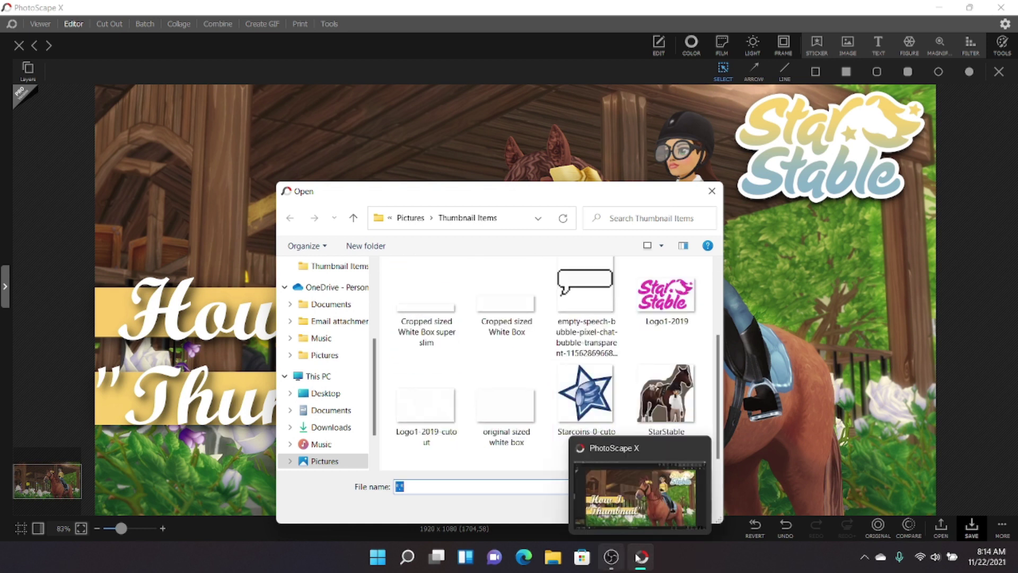
left_click(712, 191)
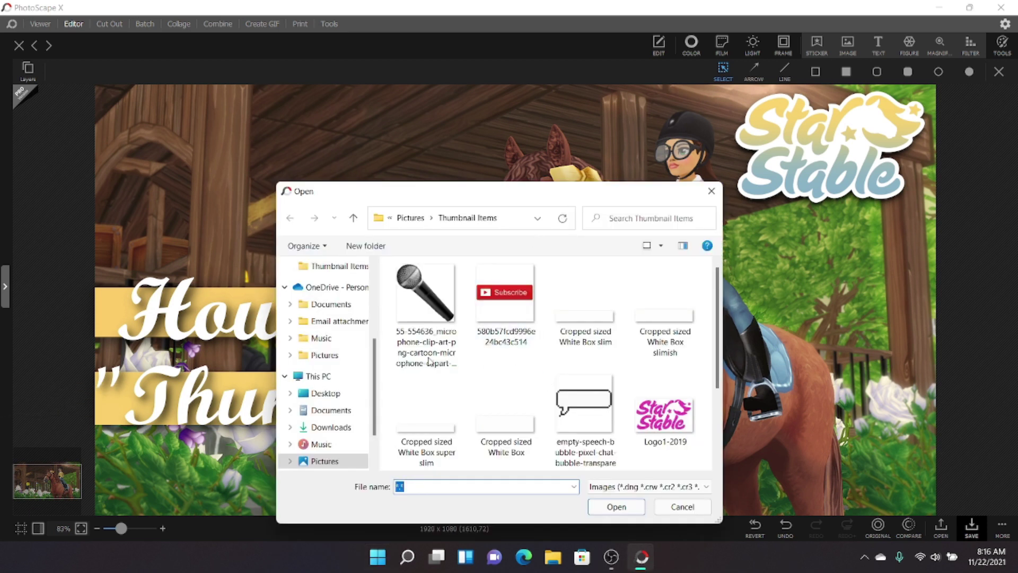
Step: Try placing the downloaded PhotoScape logo image with its checkerboard background on the thumbnail and delete it
scroll(318, 371, "up", 10)
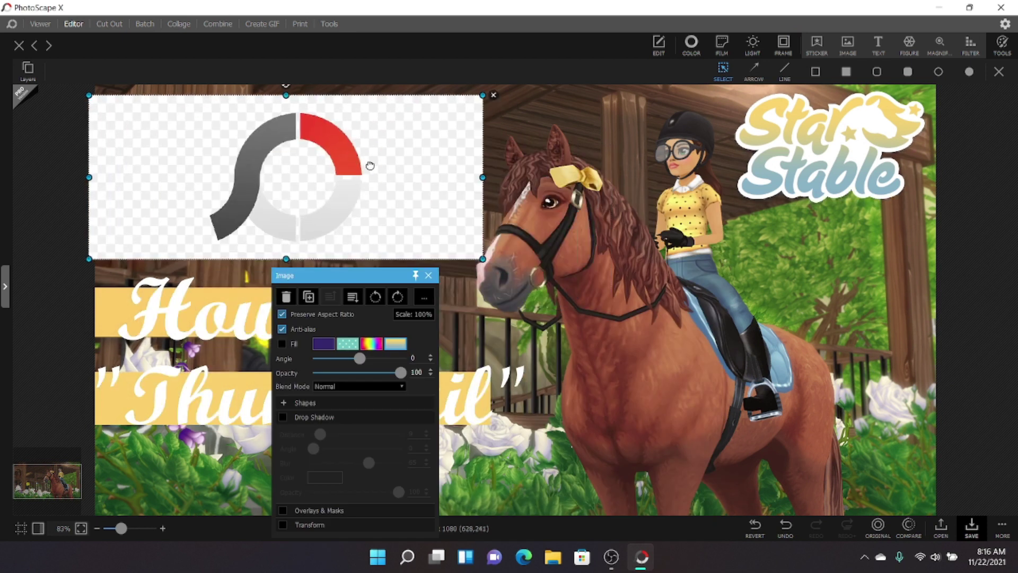
left_click_drag(370, 166, 595, 223)
left_click(429, 275)
left_click_drag(513, 246, 472, 244)
right_click(544, 223)
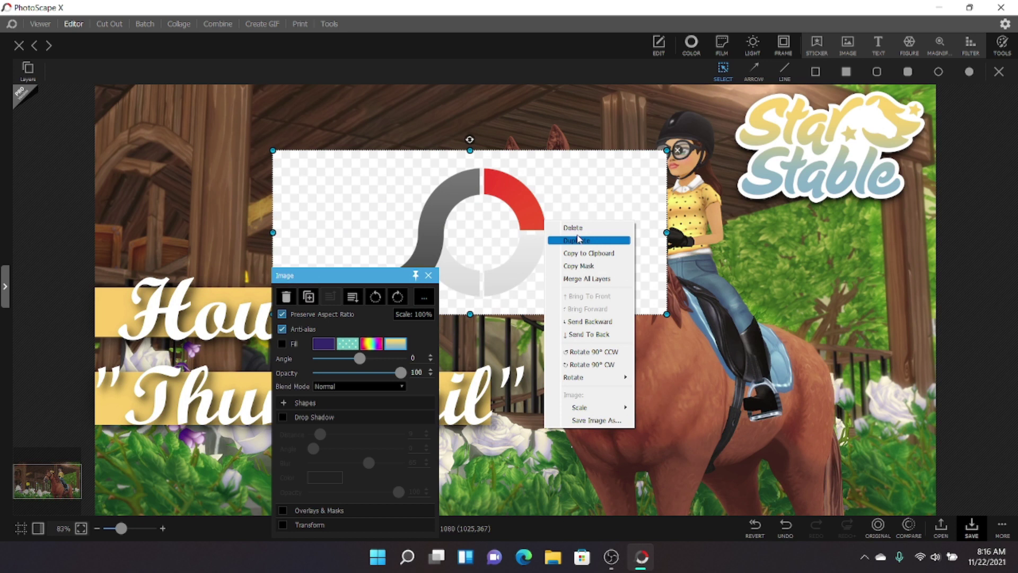
left_click(575, 228)
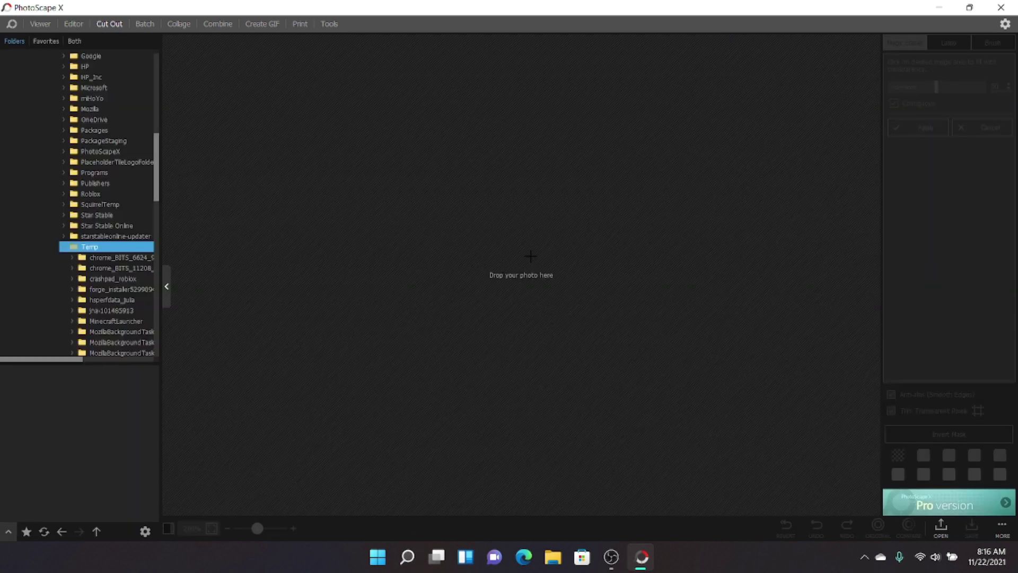
Step: Open the 939313-middle PNG from the Downloads folder for cutting out
right_click(535, 260)
right_click(522, 268)
left_click(552, 267)
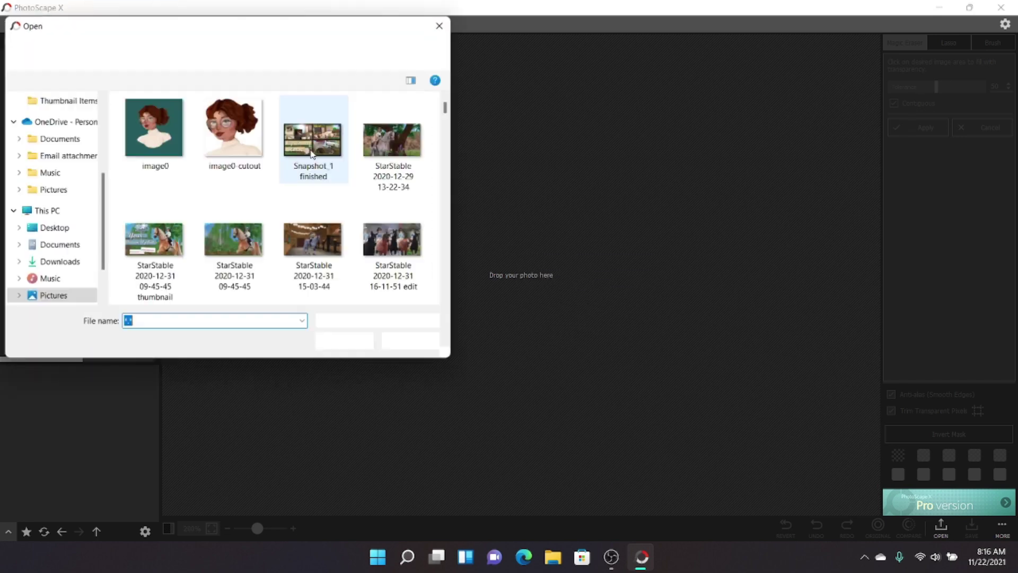
scroll(46, 204, "up", 3)
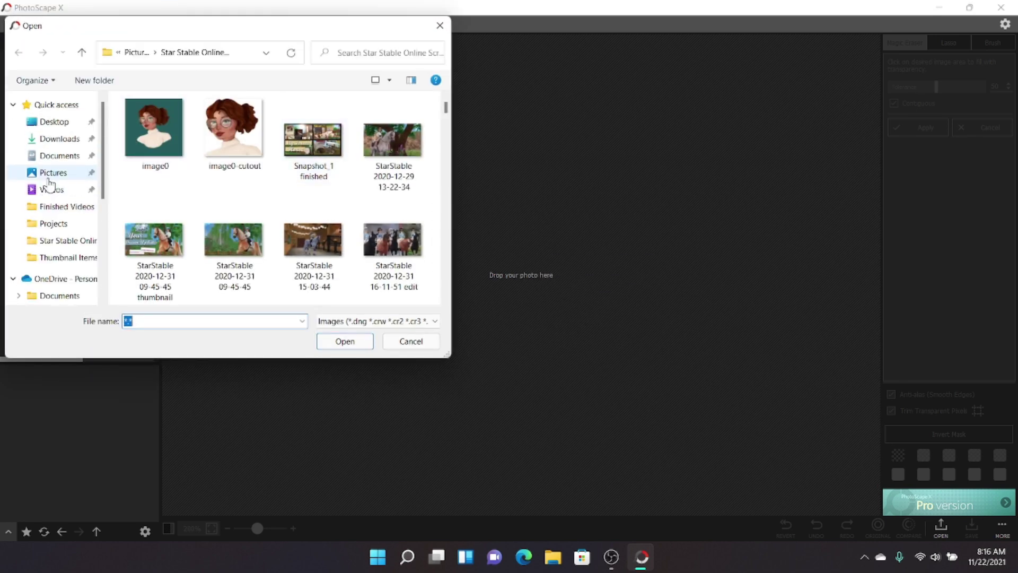
left_click(53, 139)
left_click(141, 131)
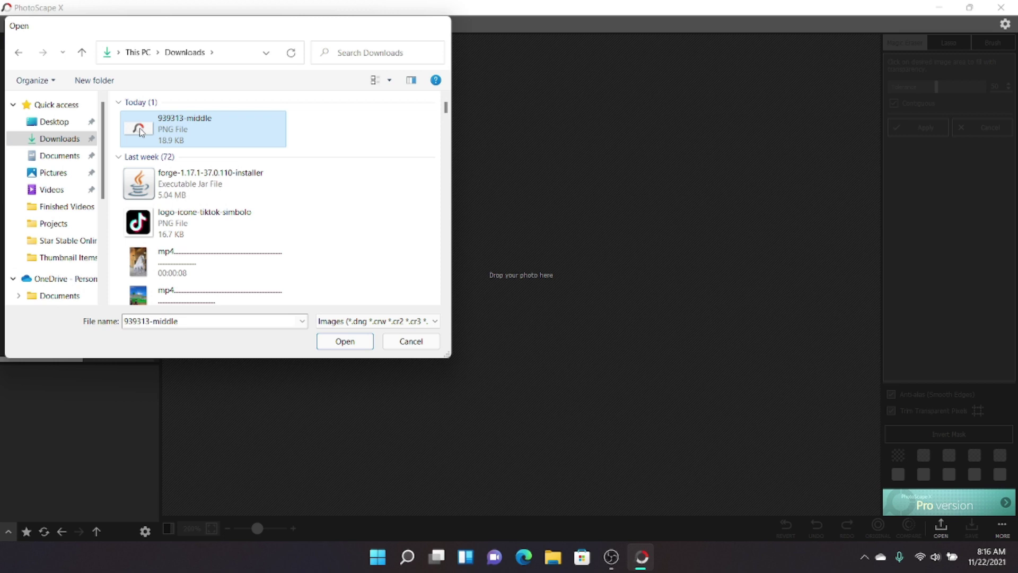
double_click(140, 131)
Step: Try erasing the logo's background with the Magic Eraser at tolerance 50, inverting the mask
left_click(705, 288)
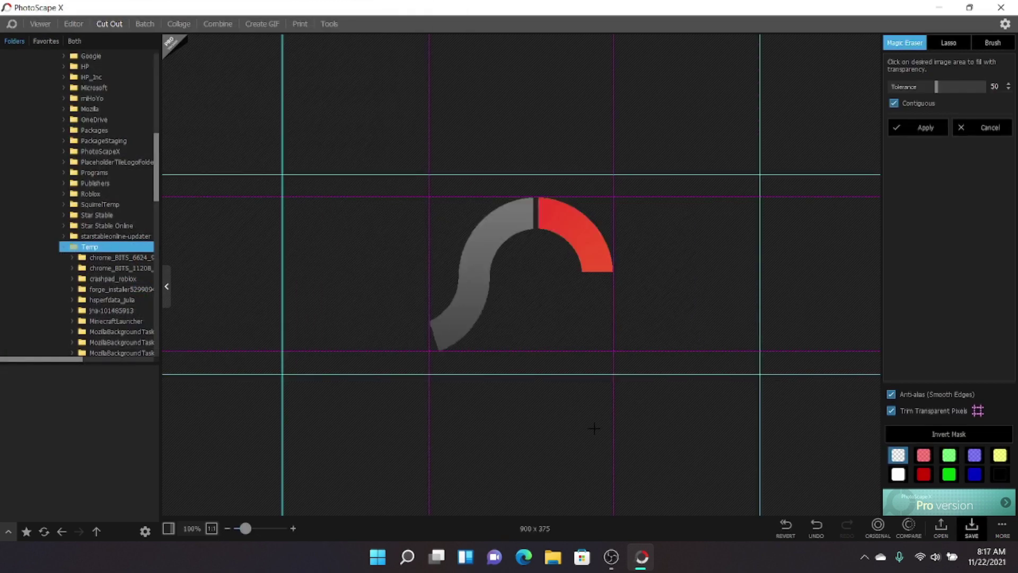
left_click(950, 442)
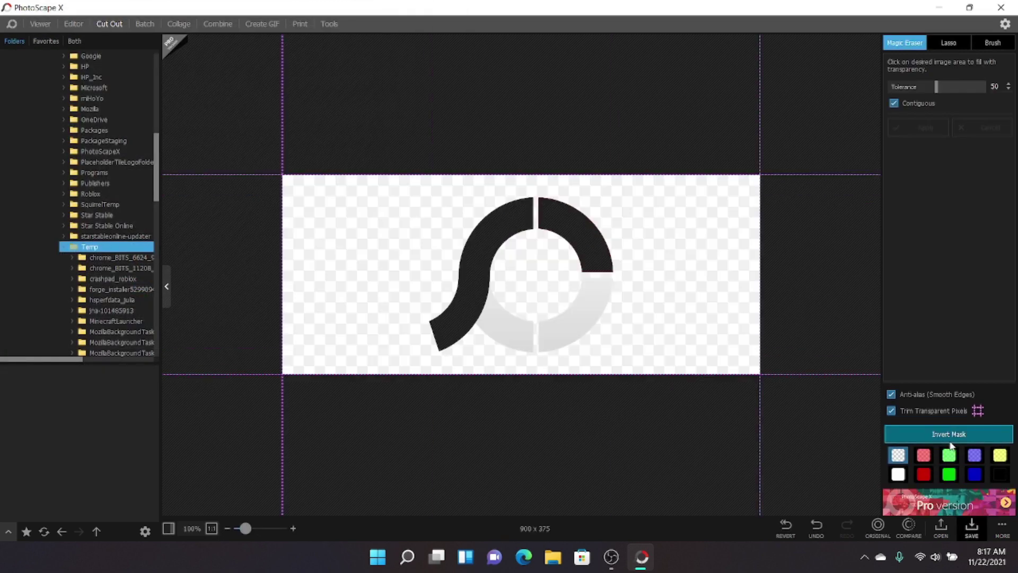
left_click(575, 326)
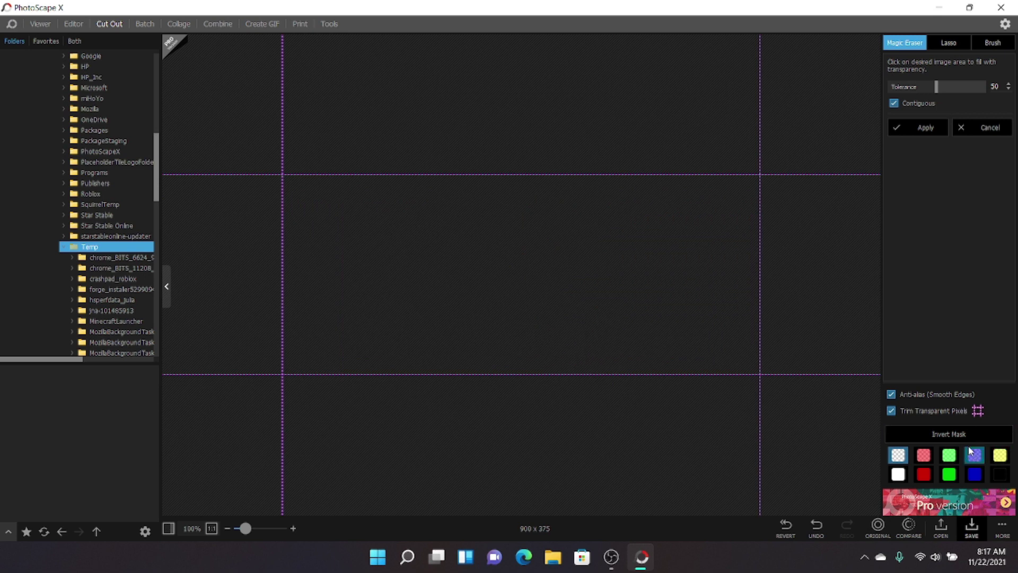
left_click(949, 434)
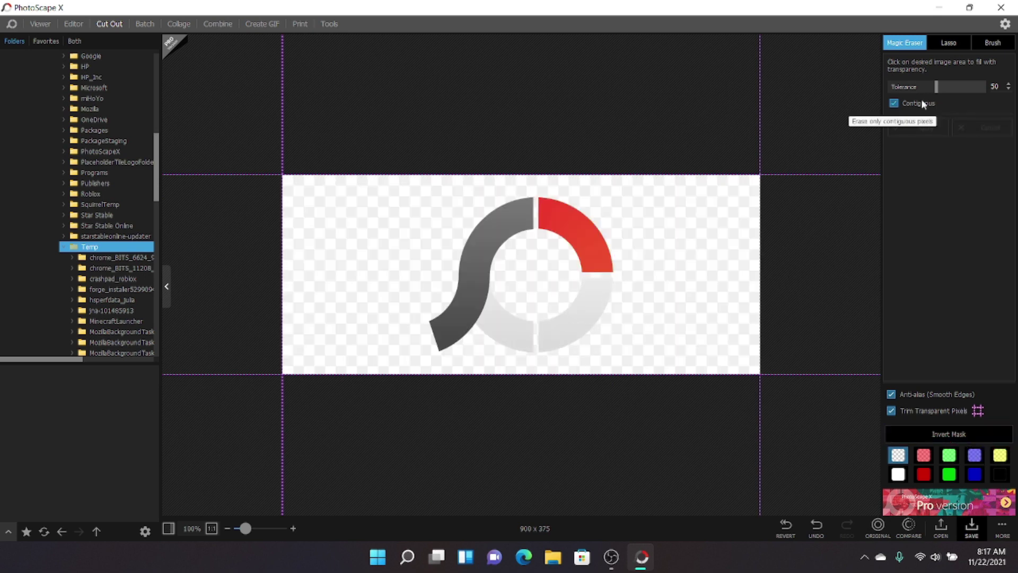
Step: Try erasing individual checkerboard squares and parts of the logo with the Magic Eraser at tolerance 2
left_click_drag(937, 86, 889, 89)
left_click(690, 233)
left_click(670, 275)
left_click(648, 297)
left_click(669, 297)
left_click(659, 308)
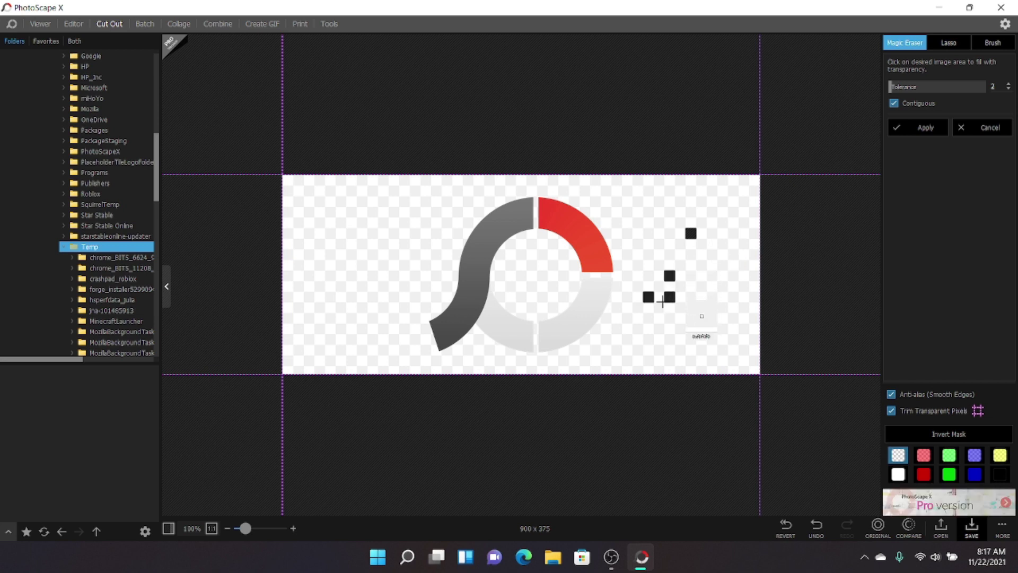
left_click(588, 313)
left_click(510, 331)
left_click(544, 340)
left_click(552, 329)
left_click(495, 321)
left_click(466, 312)
left_click(477, 252)
Step: Set the Magic Eraser tolerance to 24, test it on parts of the logo and cancel the test erasures
left_click(917, 88)
mouse_move(916, 91)
left_mouse_down()
mouse_move(929, 93)
mouse_move(912, 87)
left_mouse_up()
left_click(571, 237)
left_click(588, 295)
left_click(470, 298)
left_click(451, 334)
left_click(976, 127)
Step: Erase the checkerboard background around the logo, save it as the PNG 939313-middle-cutout and return to the thumbnail in the Editor
left_click(699, 357)
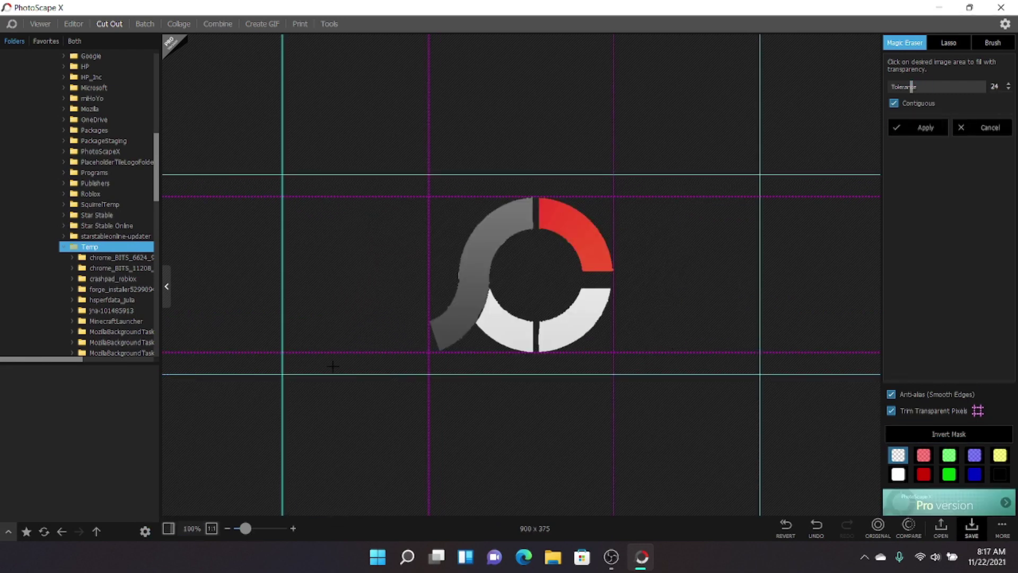
left_click(939, 433)
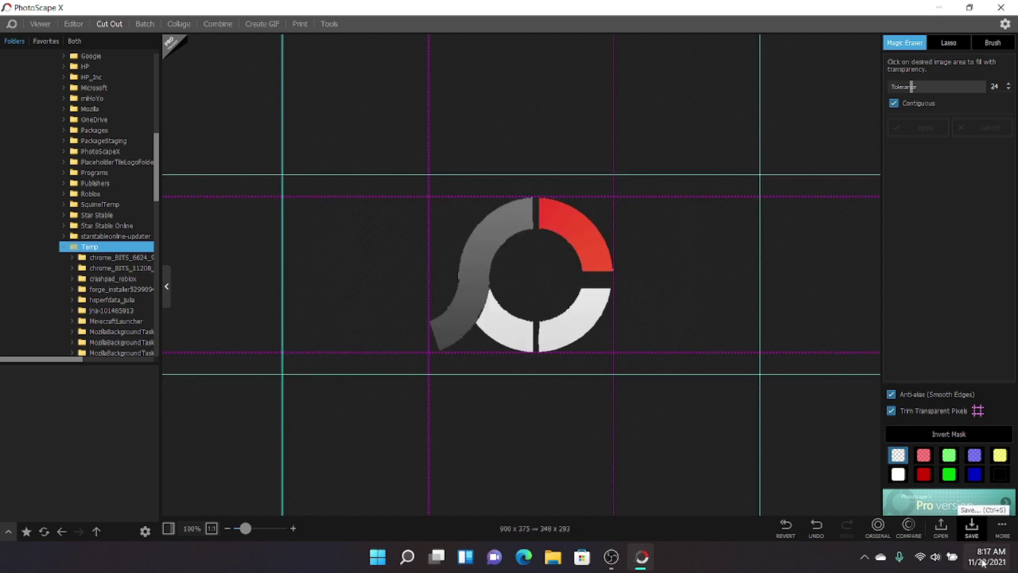
left_click(975, 531)
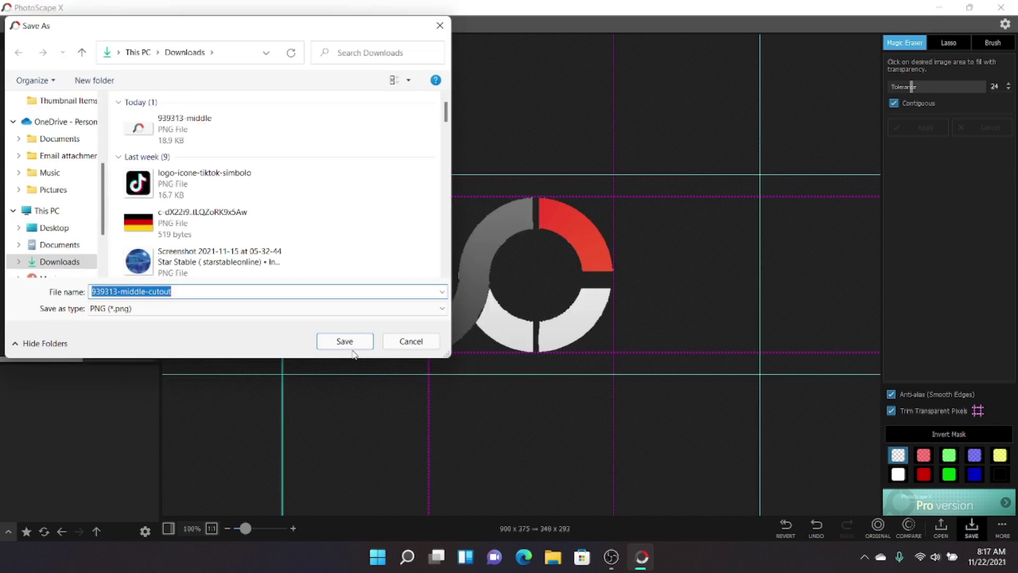
left_click(344, 339)
left_click(74, 24)
right_click(510, 260)
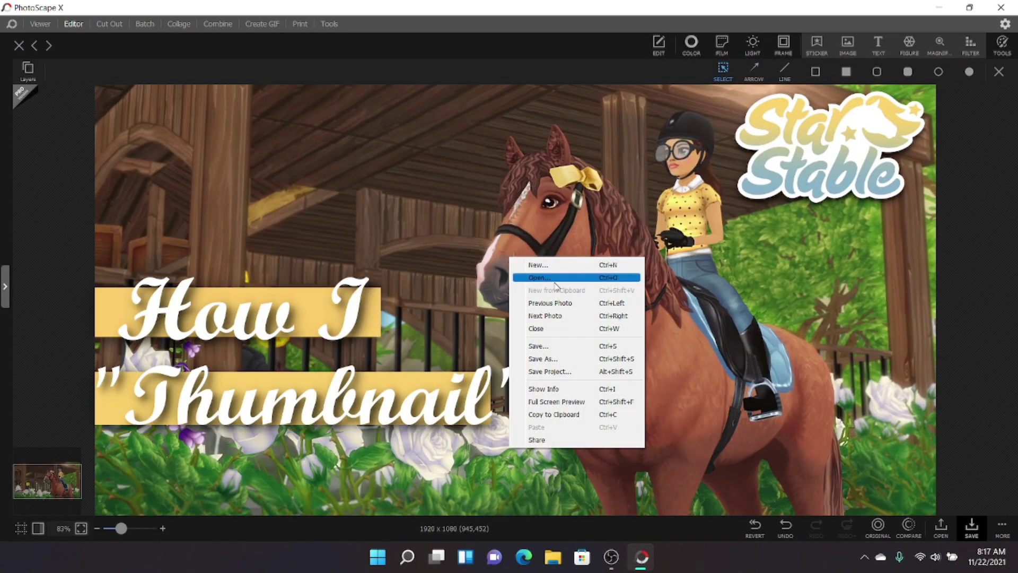
left_click(555, 285)
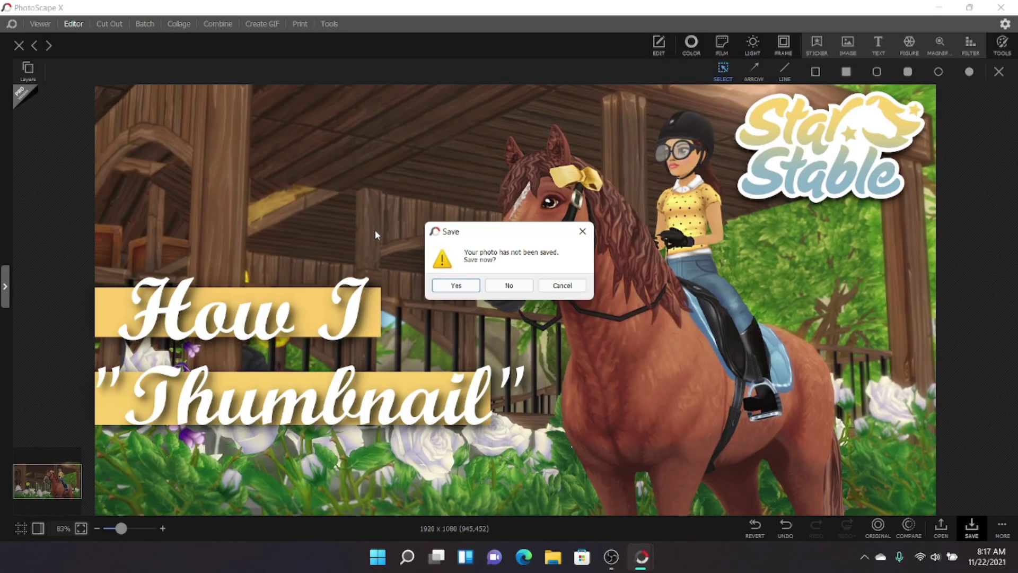
left_click(583, 231)
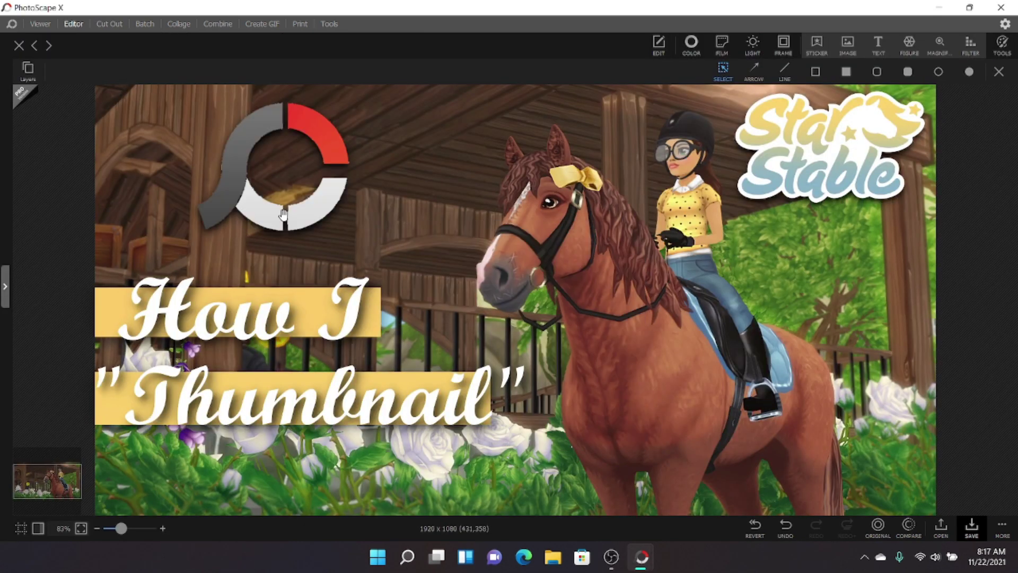
Step: Scale the PhotoScape logo cutout to 92.4%, rotate it to -7° and place it above the "How I" banner
left_click(281, 216)
left_click_drag(269, 186, 334, 190)
left_click_drag(213, 216, 194, 199)
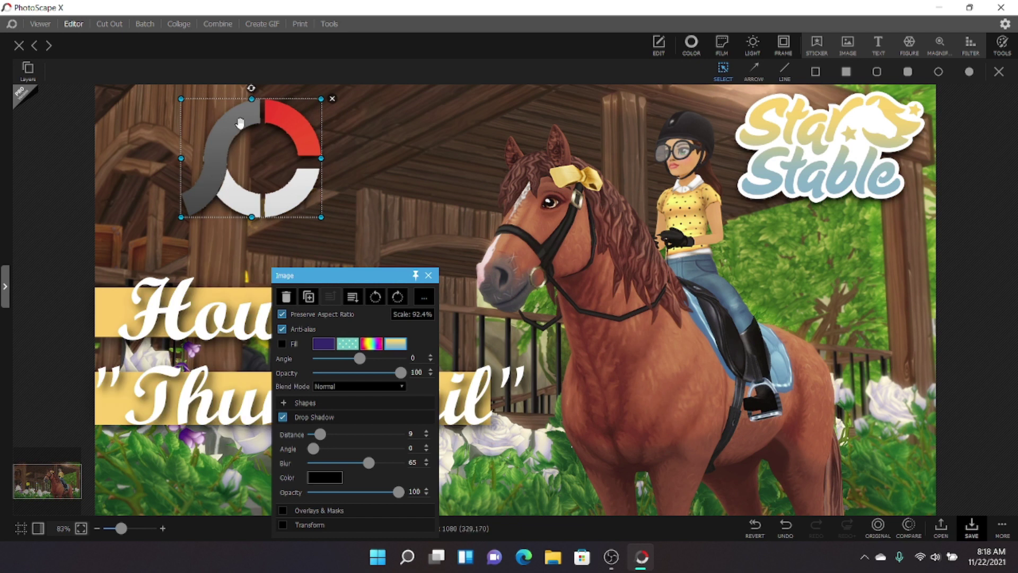
left_click_drag(251, 89, 243, 89)
left_click_drag(254, 131, 234, 138)
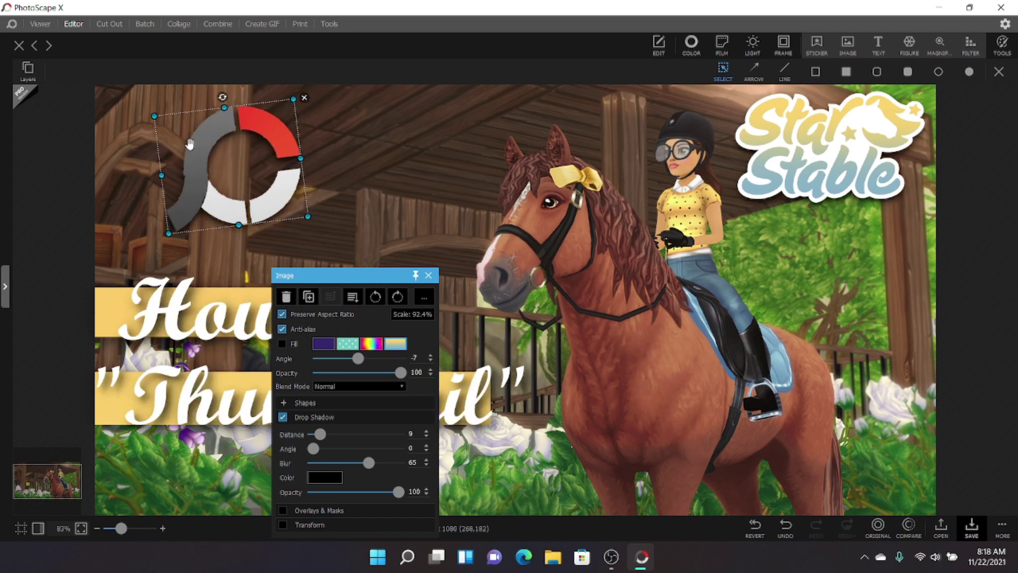
left_click(144, 167)
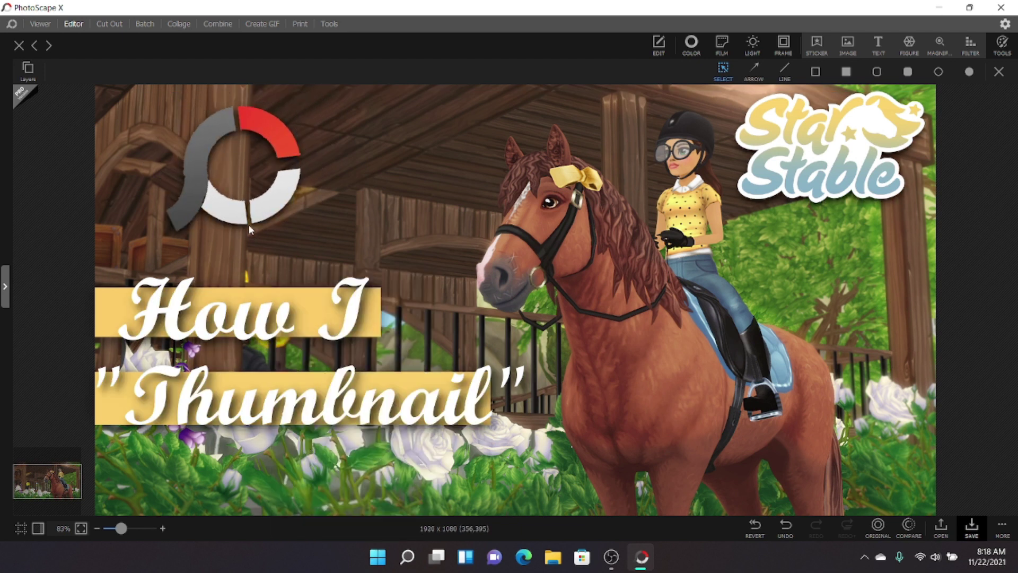
left_click(260, 205)
left_click_drag(260, 201, 318, 188)
left_click(189, 204)
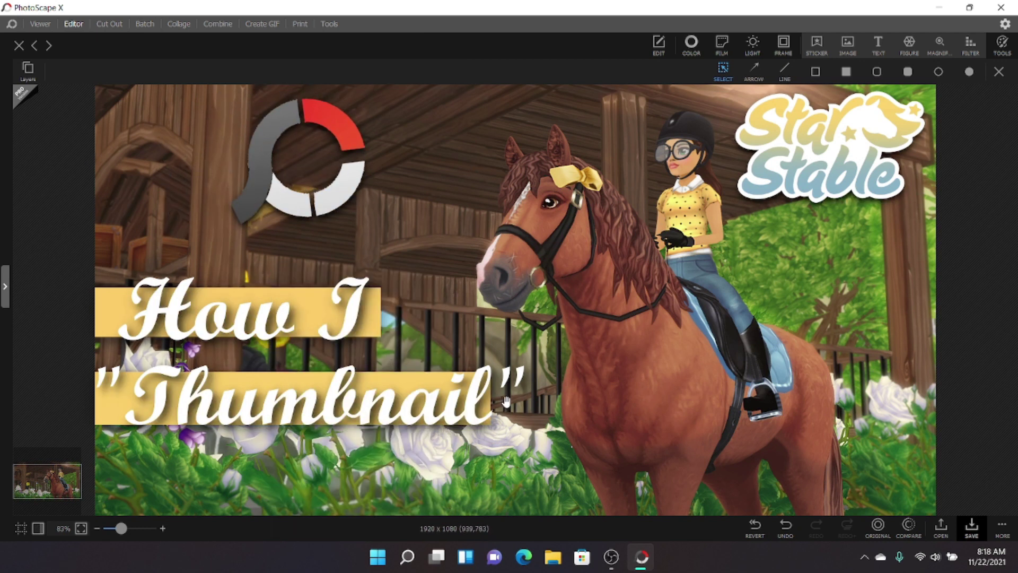
left_click(1002, 528)
left_click(930, 428)
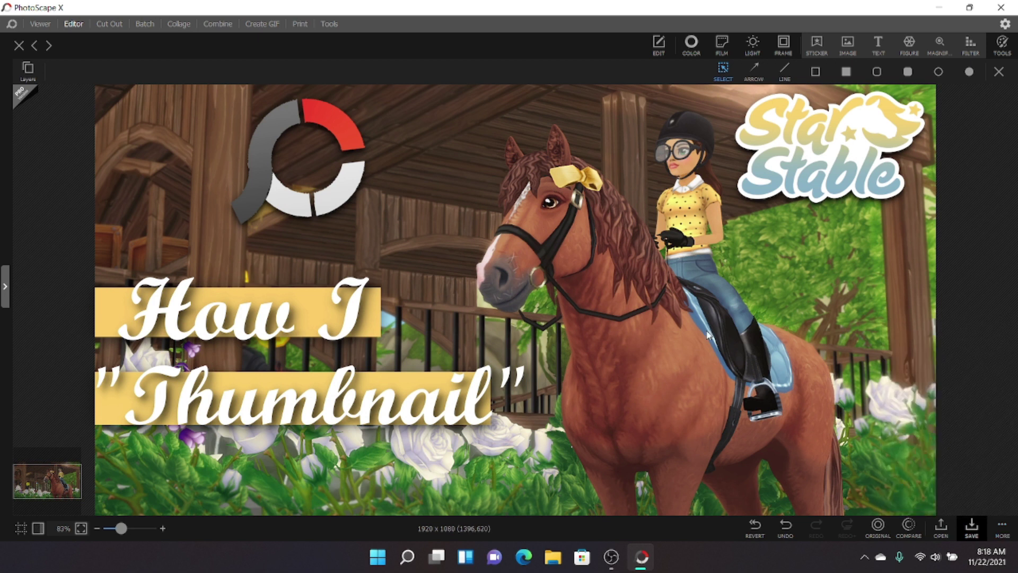